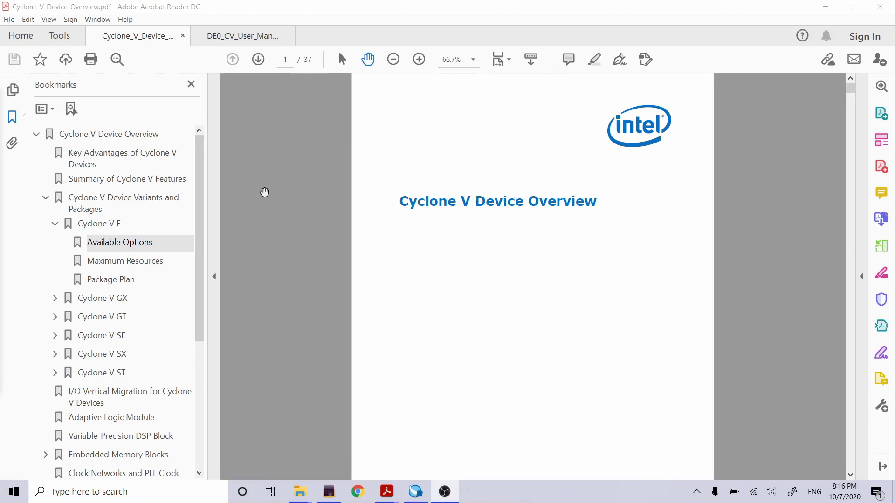
- Examine the Cyclone V E ordering code figure and the maximum resources table on page 6 of the device overview
scroll(298, 219, "down", 2)
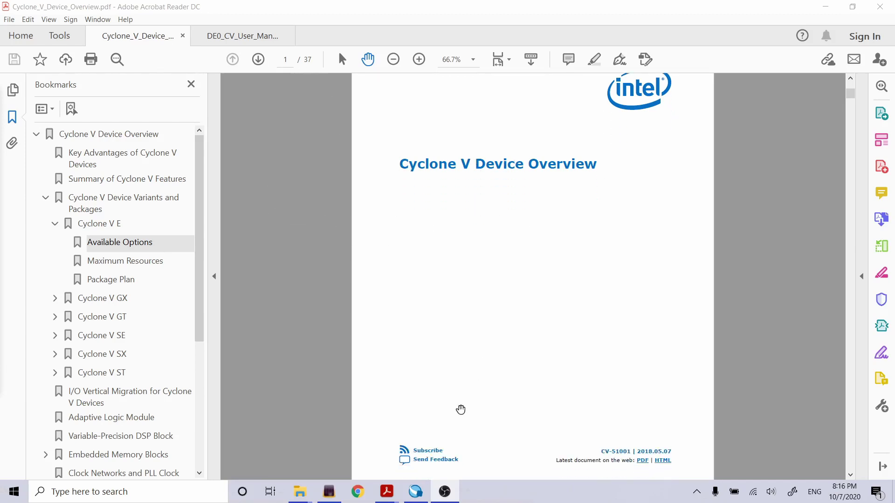
left_click(825, 7)
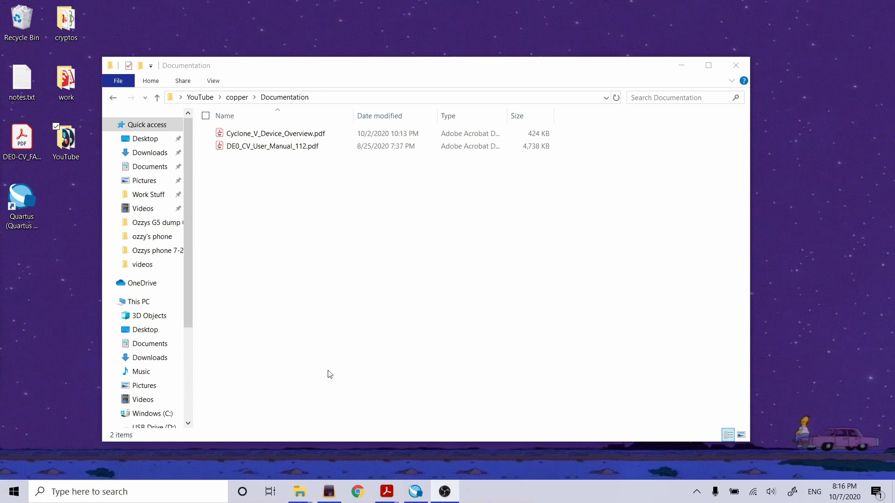
mouse_move(387, 492)
left_click(326, 438)
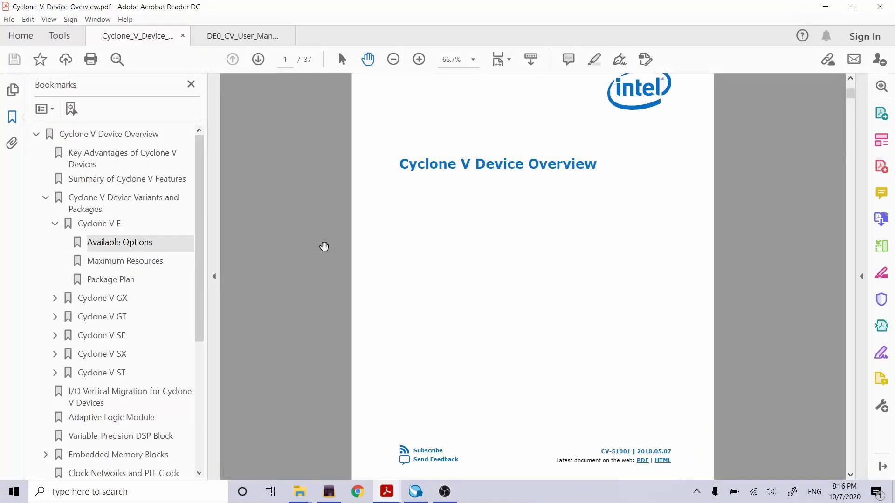
scroll(324, 247, "down", 20)
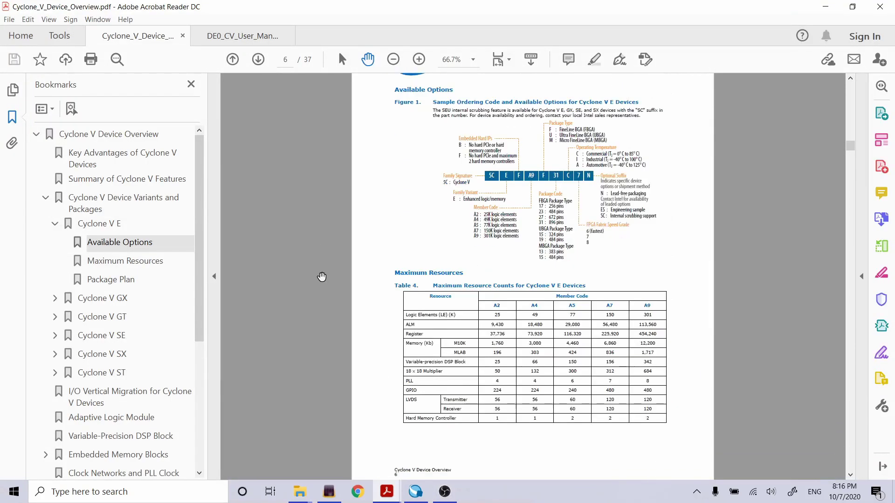
scroll(322, 277, "up", 6)
scroll(321, 276, "down", 6)
scroll(320, 276, "up", 1)
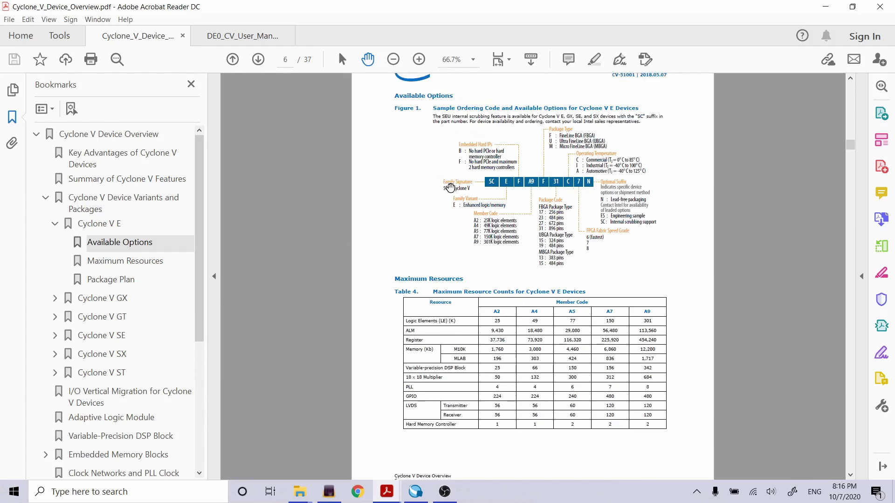
scroll(450, 187, "up", 4, "ctrl")
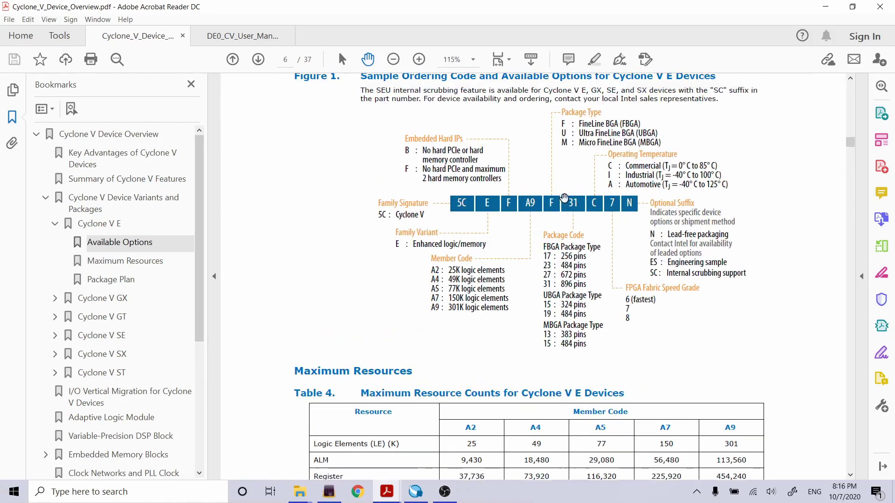
scroll(564, 198, "up", 1)
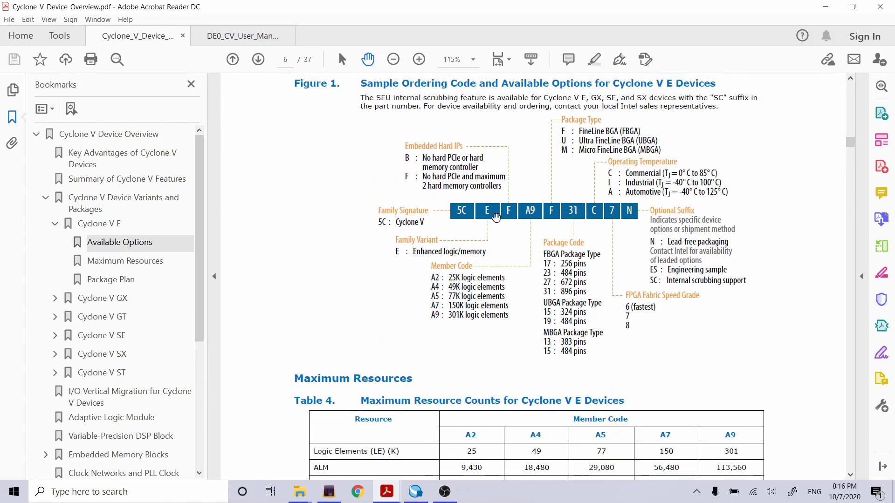
scroll(447, 243, "down", 5)
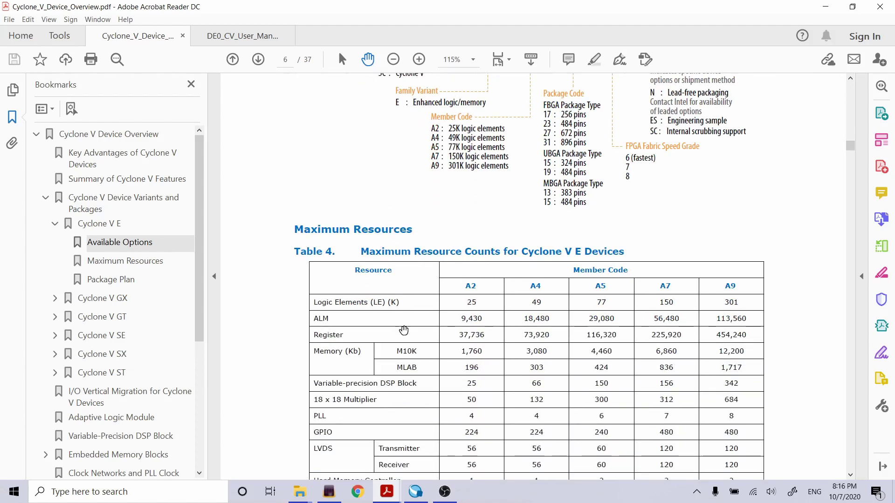
scroll(404, 334, "down", 2)
scroll(403, 343, "up", 5)
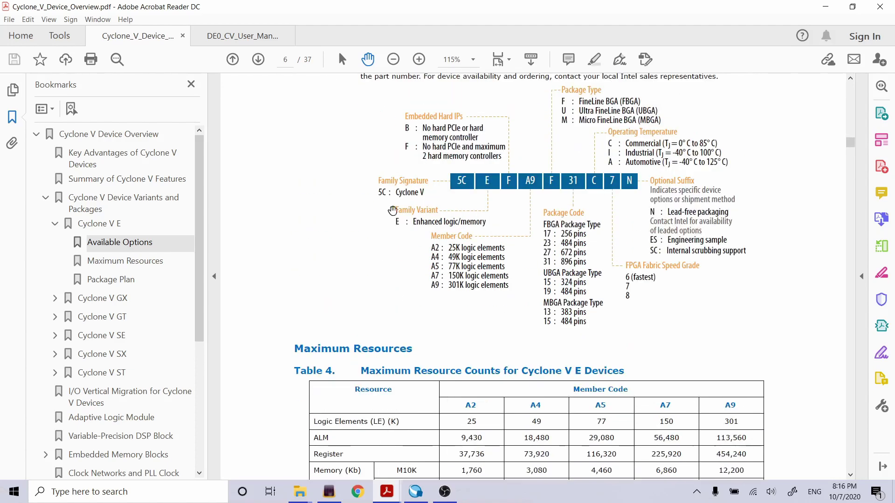
- Compare the FPGA part number in the DE0-CV user manual with the family signature, variant and hard IP codes in the ordering figure
left_click(225, 36)
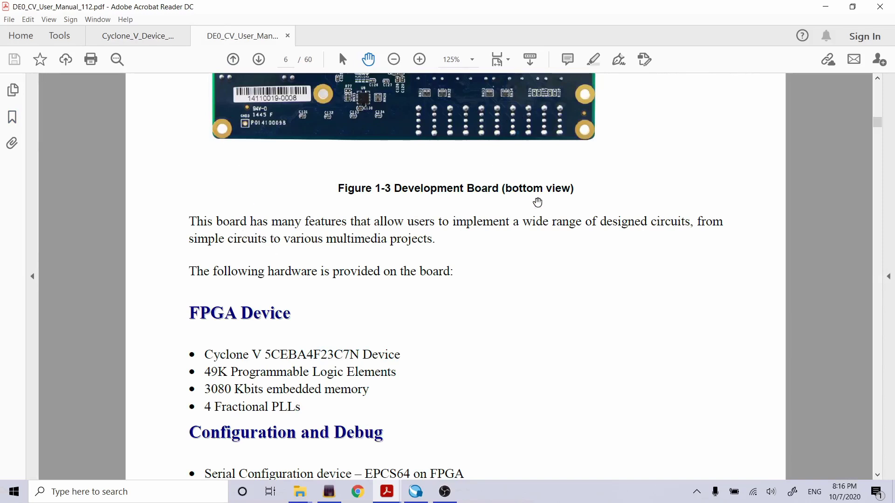
triple_click(273, 354)
left_click(275, 353)
left_click(145, 36)
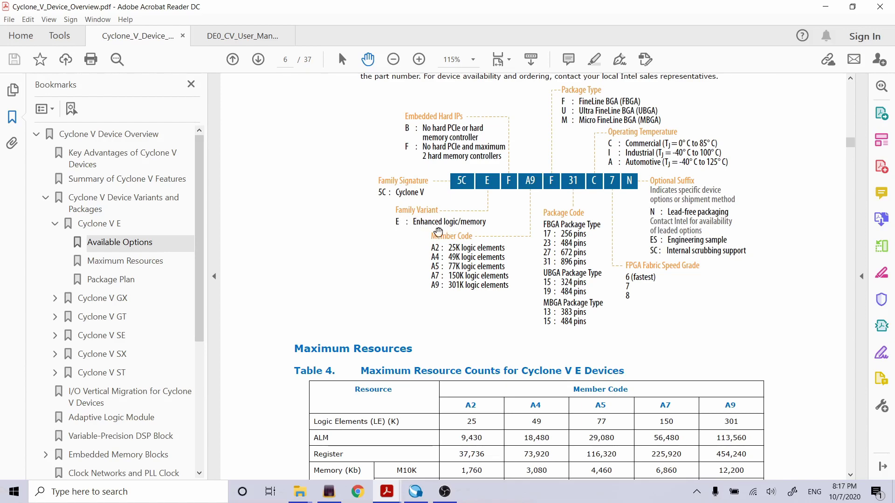
left_click(242, 35)
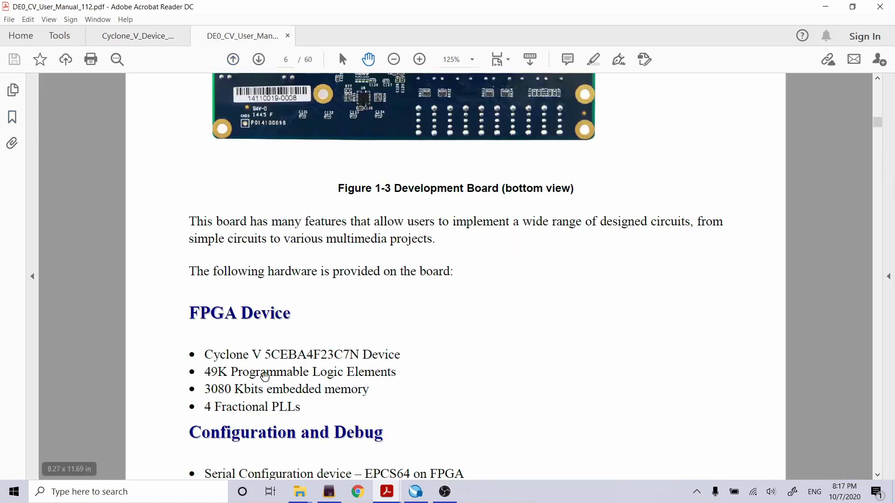
left_click(142, 37)
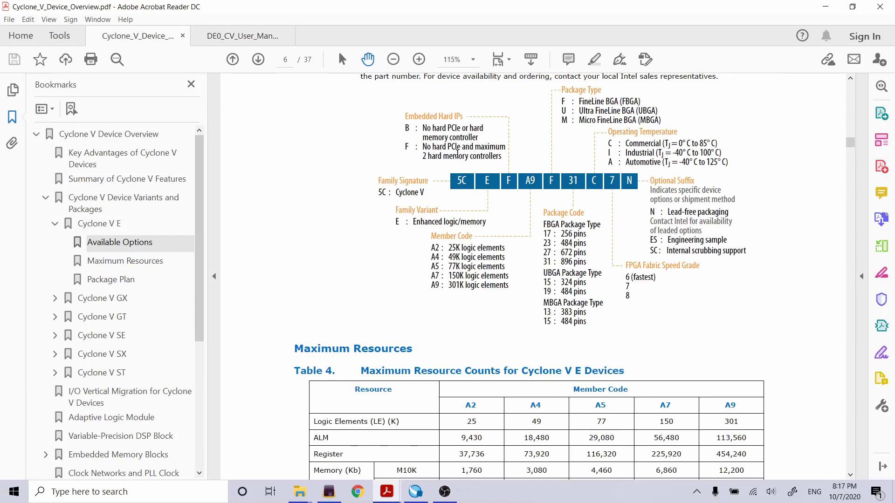
left_click(242, 36)
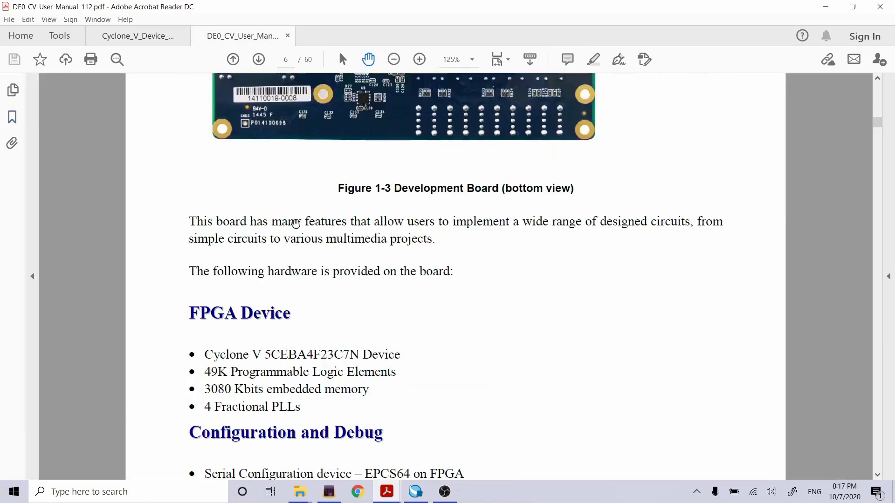
left_click(152, 35)
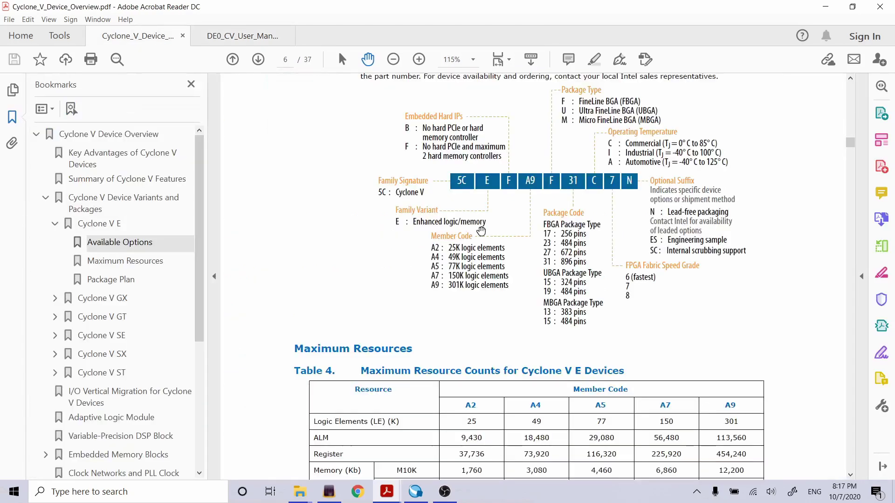
key("ctrl+Tab")
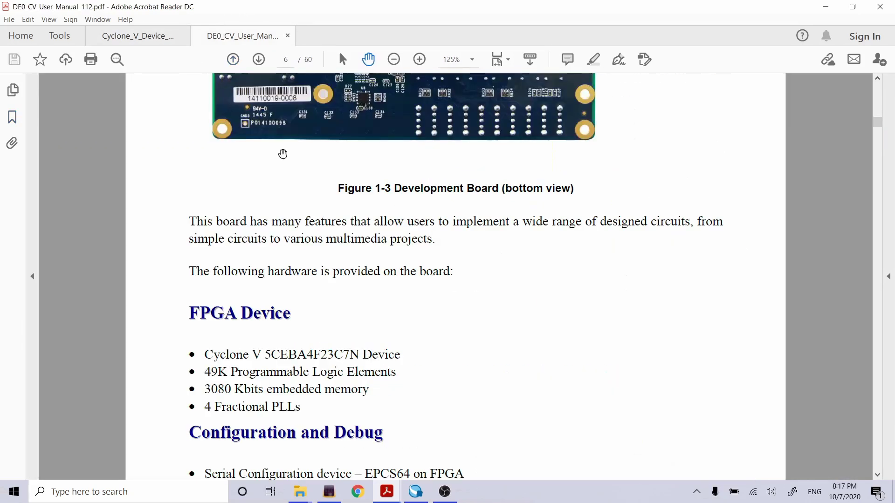
- Check the board's FPGA part number against the member, package, temperature and speed grade codes in the ordering figure
left_click(135, 36)
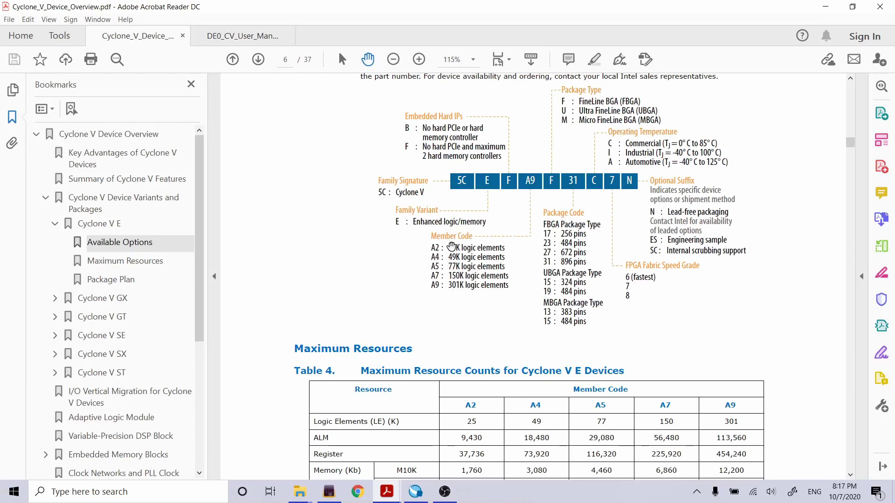
left_click_drag(453, 263, 485, 291)
left_click(472, 275)
left_click(482, 289)
left_click(256, 41)
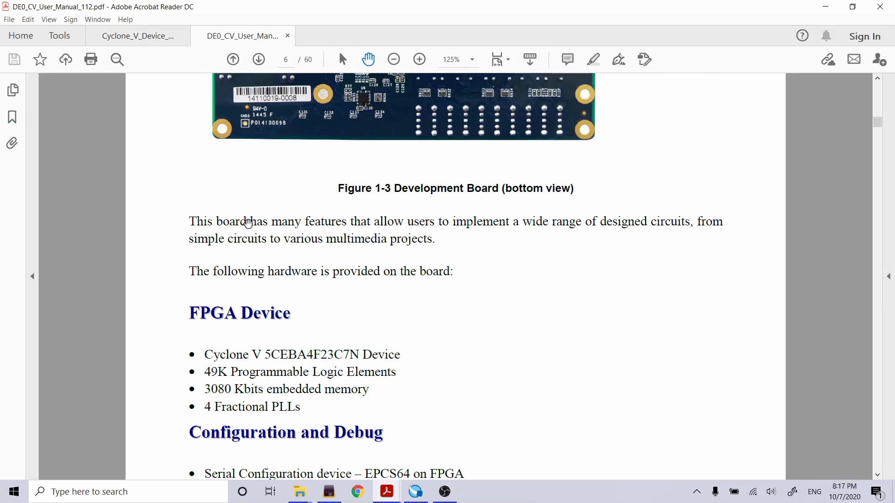
left_click(130, 37)
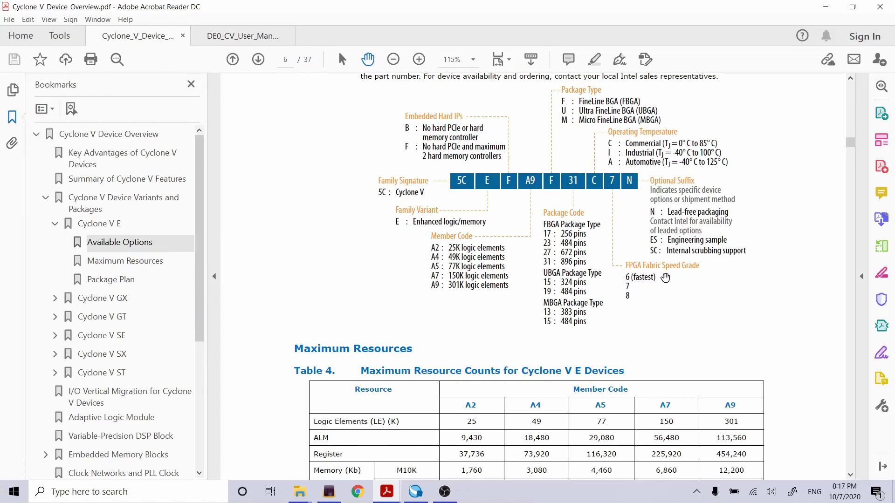
left_click(247, 41)
left_click(132, 33)
- Examine the logic element, ALM and register counts of the A4 device in the maximum resources table
scroll(545, 227, "down", 4)
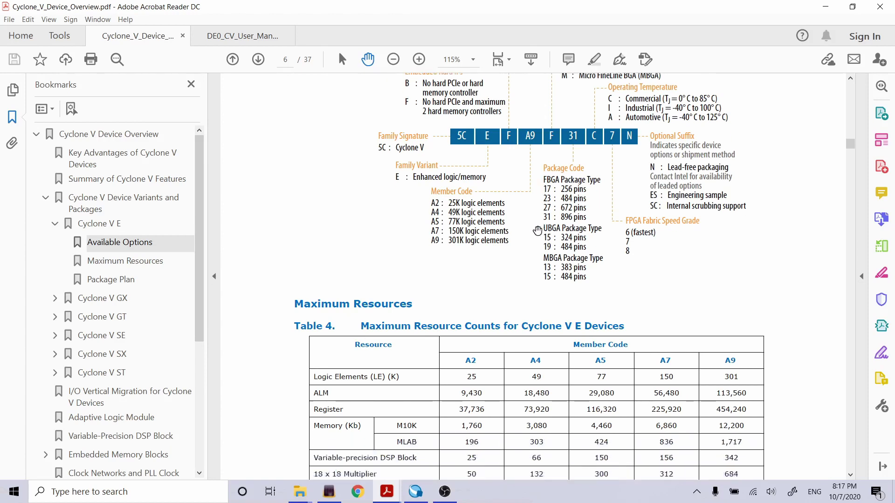
scroll(480, 200, "down", 5)
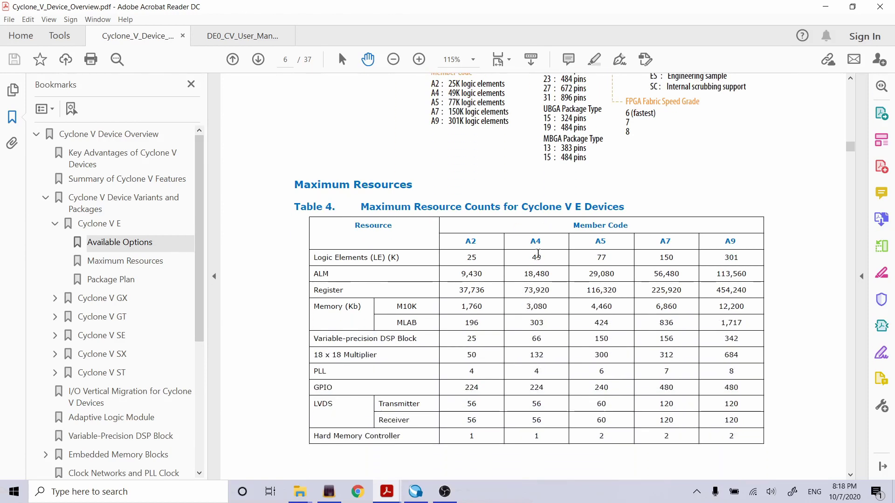
left_click_drag(532, 258, 549, 294)
left_click(545, 274)
scroll(527, 271, "up", 1)
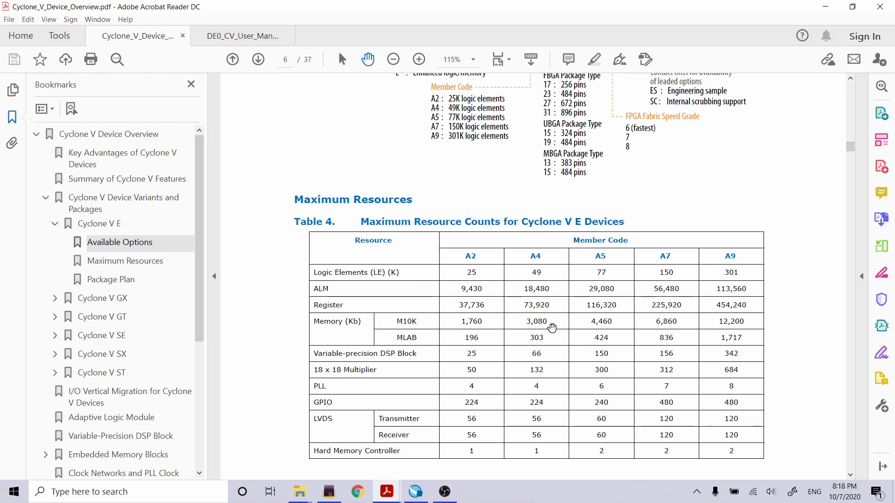
scroll(525, 319, "up", 1)
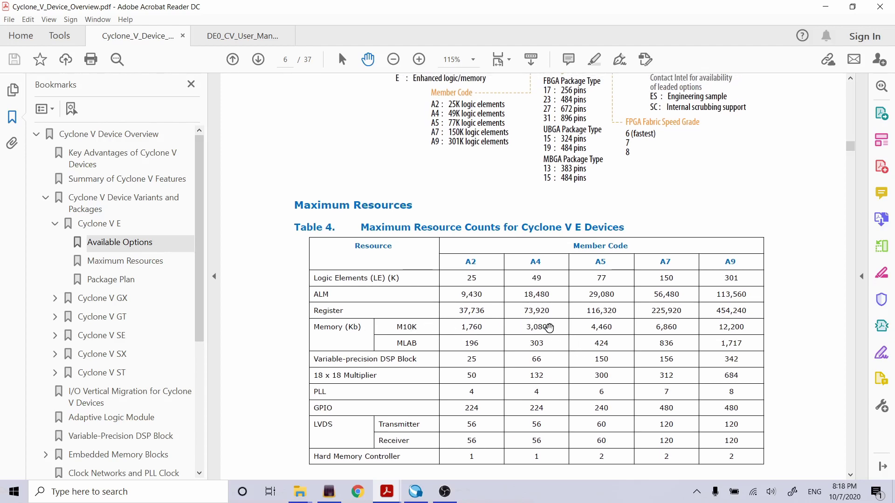
- Examine the M10K and MLAB memory rows for the A4 device in the maximum resources table
double_click(548, 328)
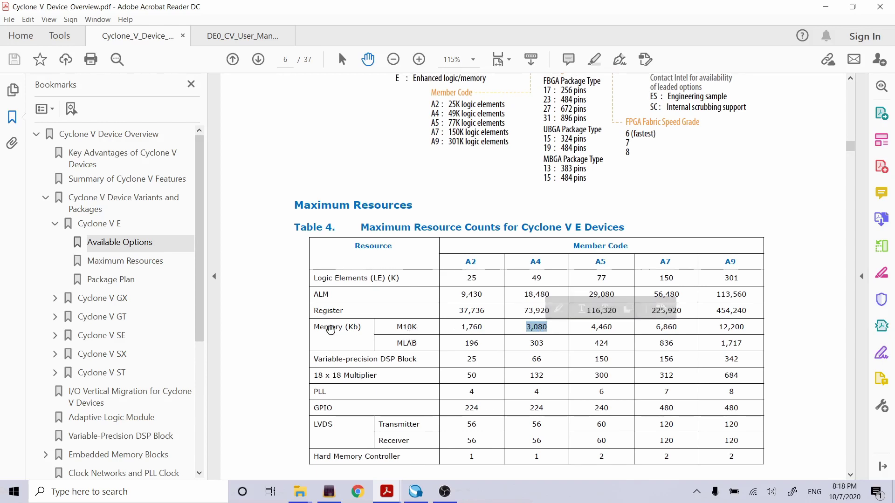
left_click(409, 327)
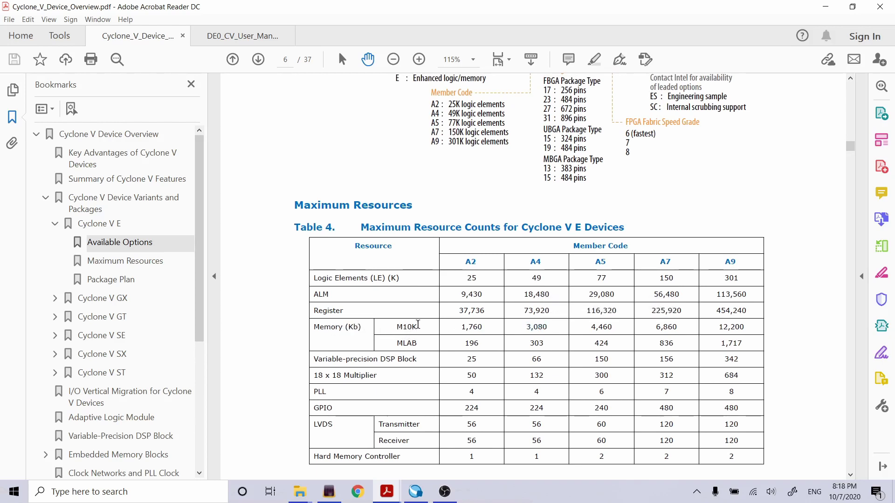
double_click(536, 344)
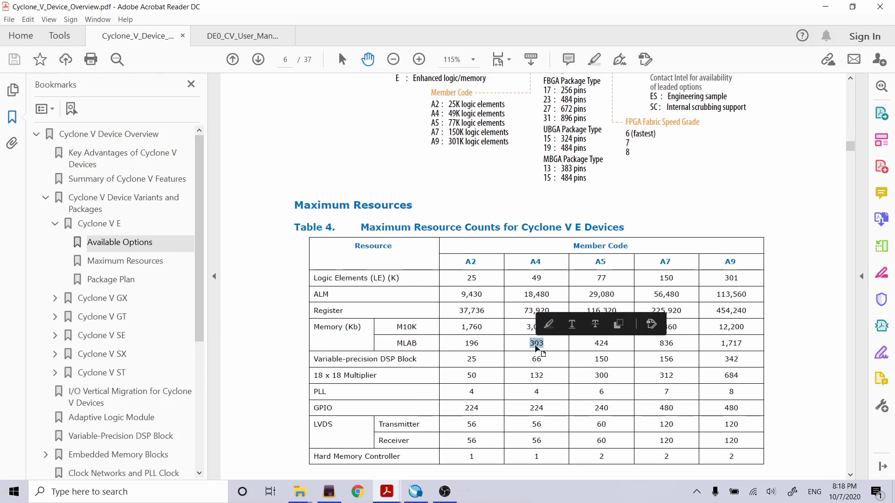
left_click(352, 331)
double_click(406, 343)
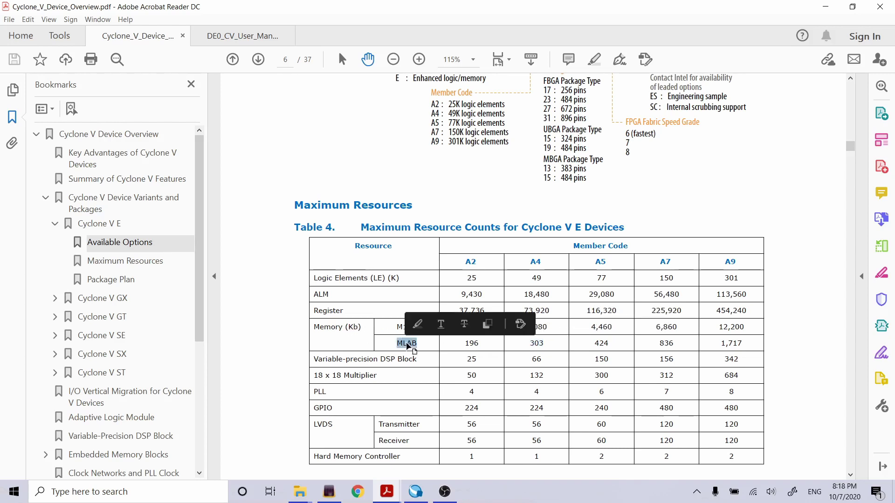
left_click(406, 343)
double_click(407, 342)
left_click(407, 343)
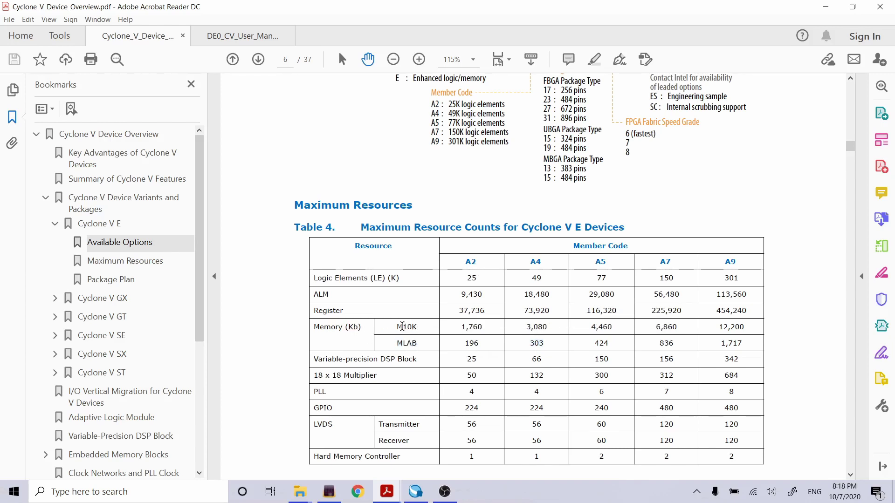
double_click(405, 328)
scroll(403, 330, "down", 1)
left_click(404, 330)
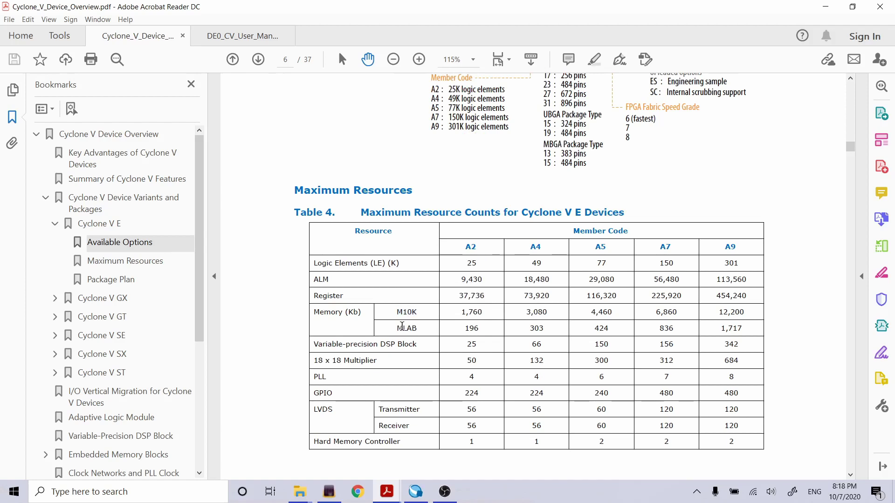
double_click(403, 329)
left_click(398, 315)
double_click(399, 313)
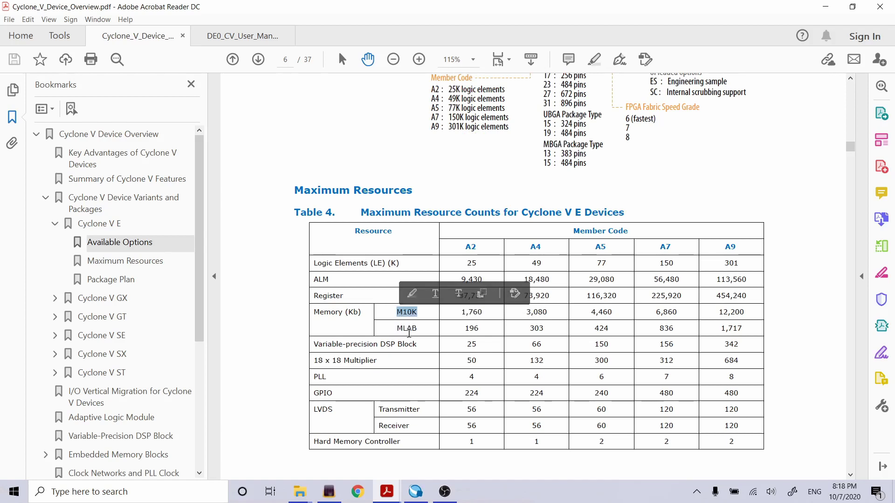
double_click(407, 328)
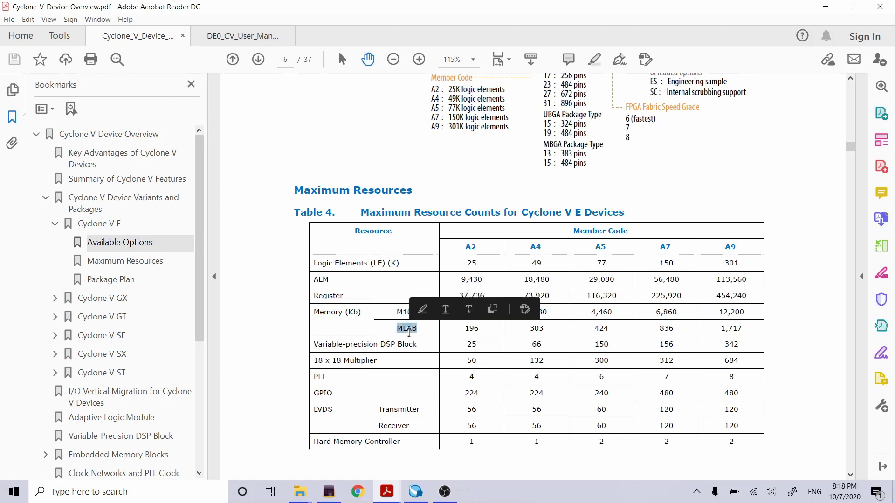
double_click(402, 313)
left_click(394, 321)
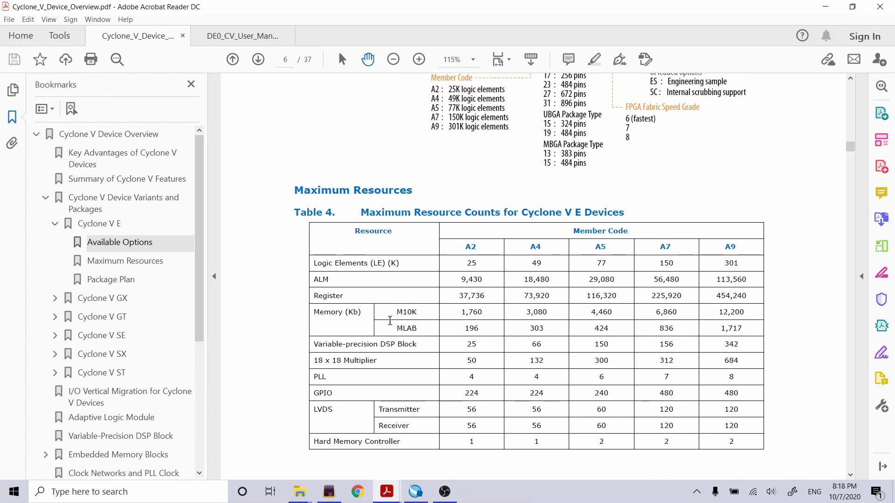
scroll(390, 321, "down", 3)
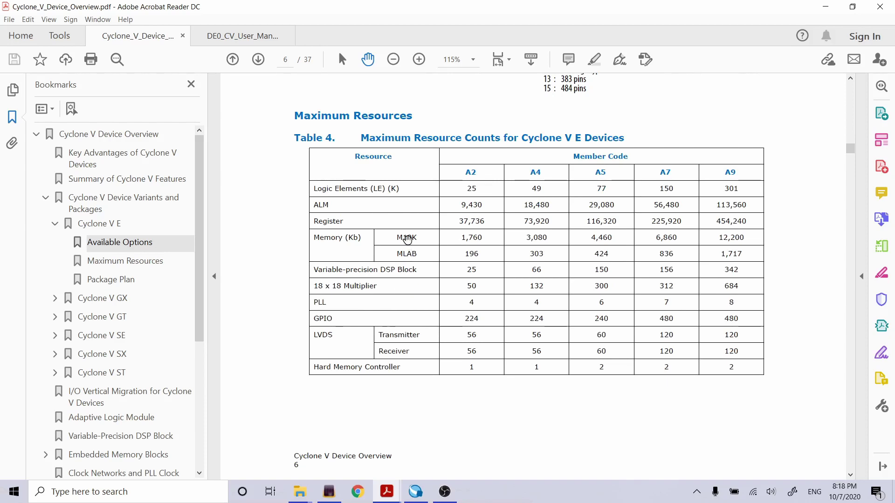
triple_click(406, 254)
left_click(401, 254)
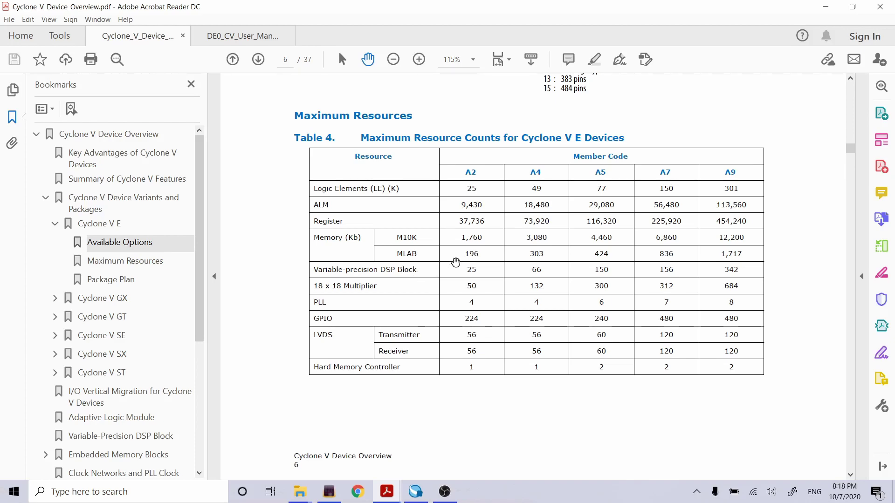
- Switch to Quartus Prime and look over the copper.bdf schematic, ending at an empty area of the sheet
left_click(427, 499)
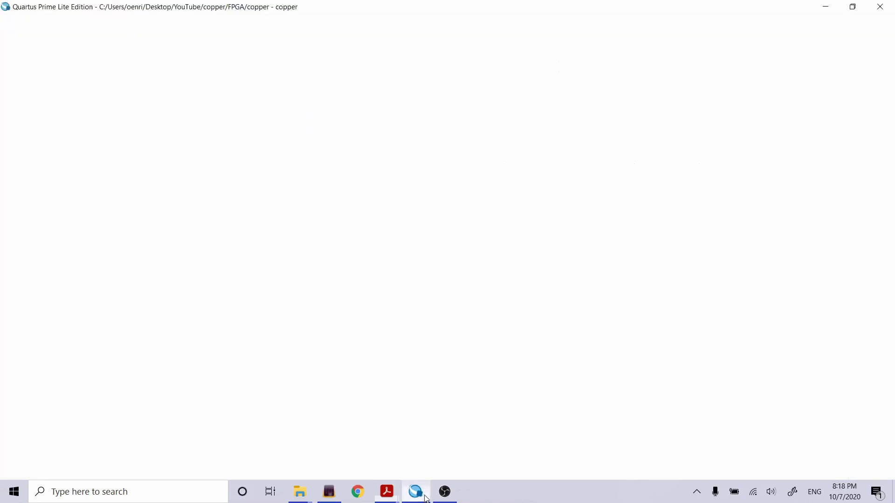
left_click_drag(326, 309, 460, 307)
scroll(435, 169, "down", 3, "ctrl")
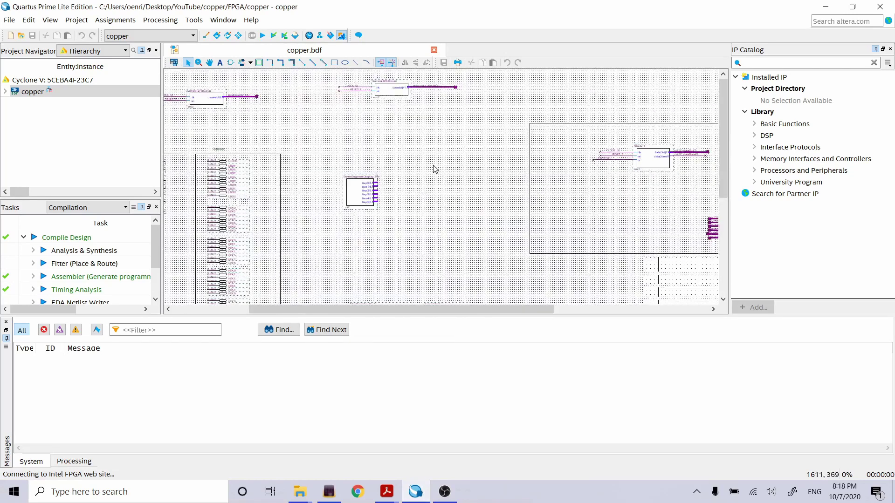
scroll(435, 169, "down", 2, "ctrl")
scroll(556, 252, "up", 4, "ctrl")
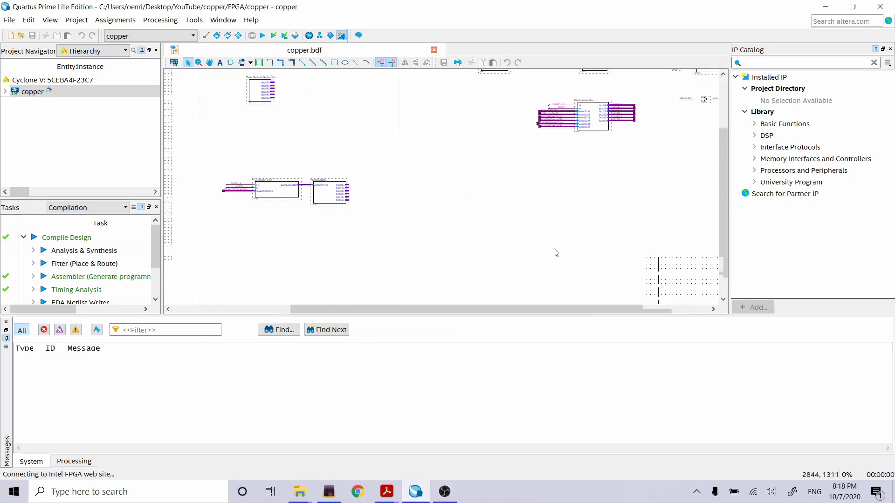
scroll(552, 250, "up", 3, "ctrl")
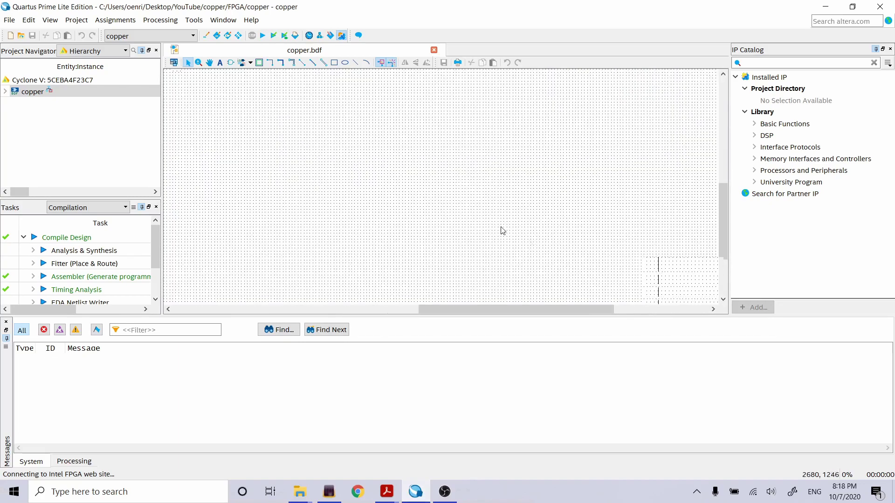
scroll(501, 230, "up", 3)
scroll(499, 230, "down", 3)
- Browse the Arithmetic functions under Basic Functions in the IP library, including ALTERA_CORDIC, ALTFP_ABS and ALTFP_ADD_SUB
left_click(754, 123)
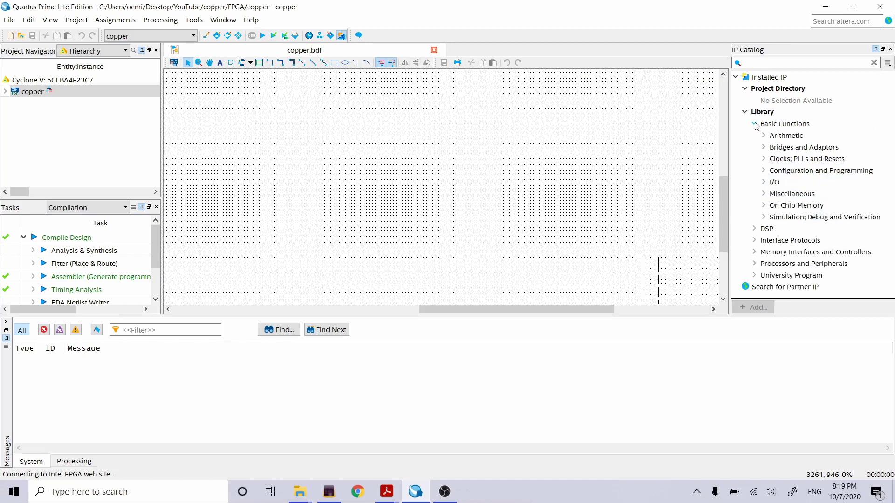
left_click(764, 136)
left_click(851, 148)
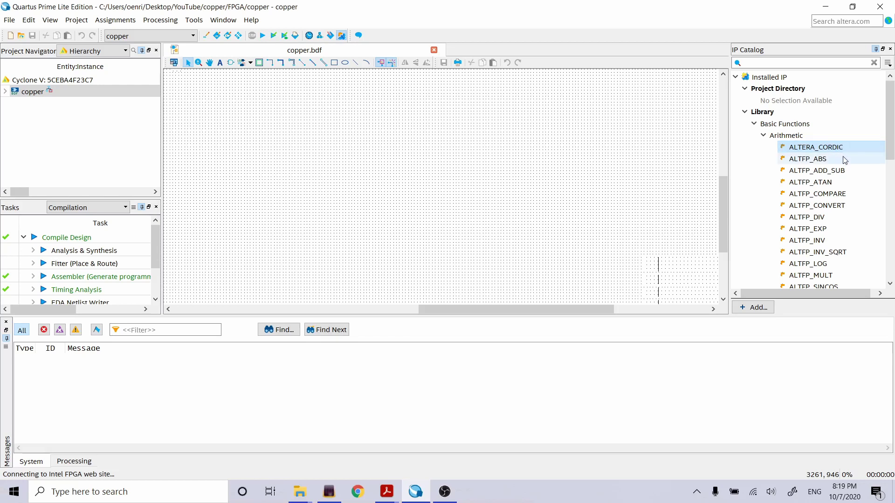
left_click(844, 160)
left_click(852, 169)
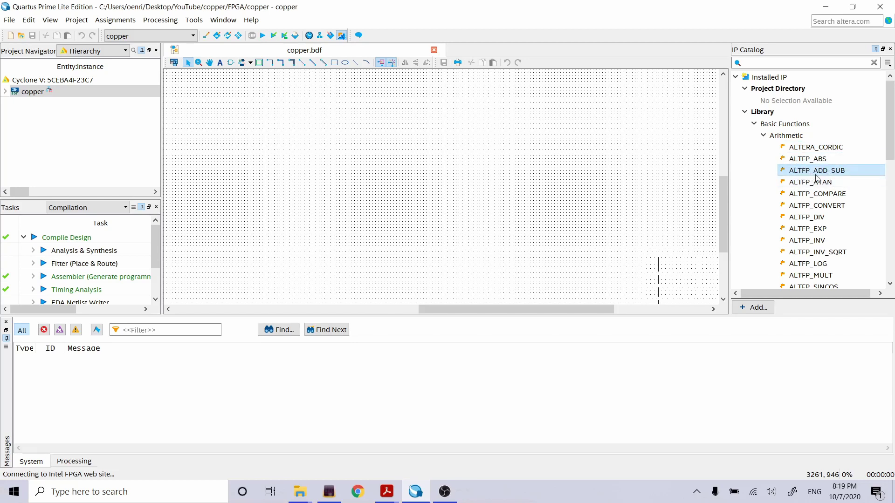
scroll(818, 178, "down", 3)
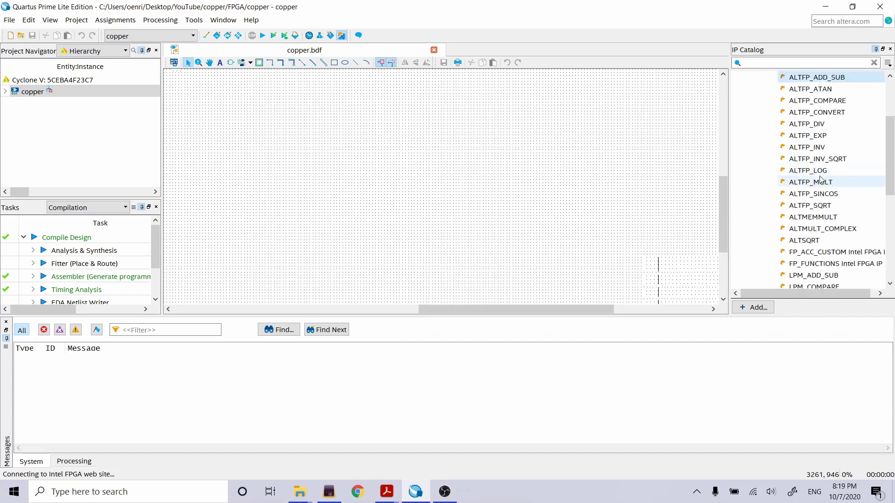
scroll(821, 180, "up", 3)
left_click(764, 139)
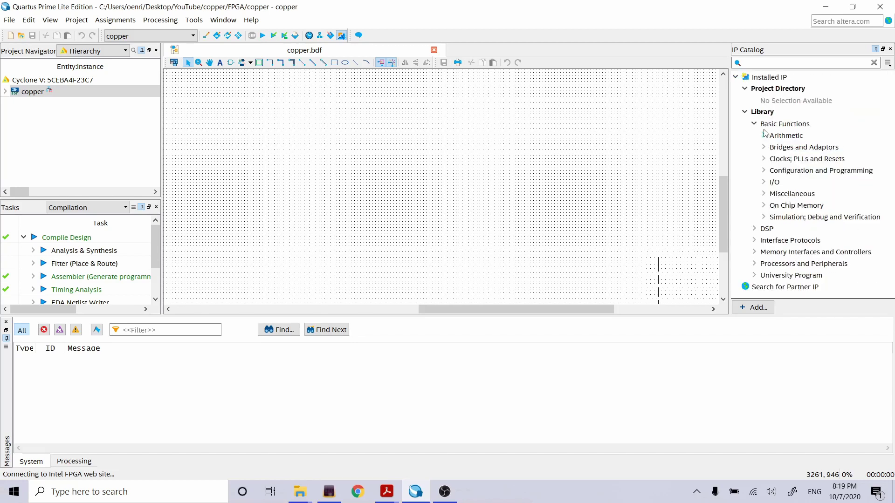
- Start a new RAM: 1-PORT variation from the On Chip Memory group of the IP library
left_click(795, 207)
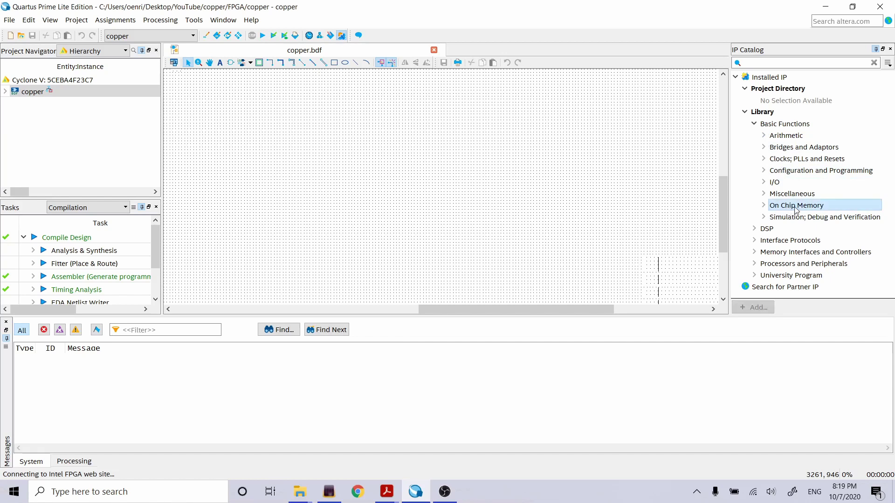
double_click(782, 207)
scroll(792, 201, "down", 1)
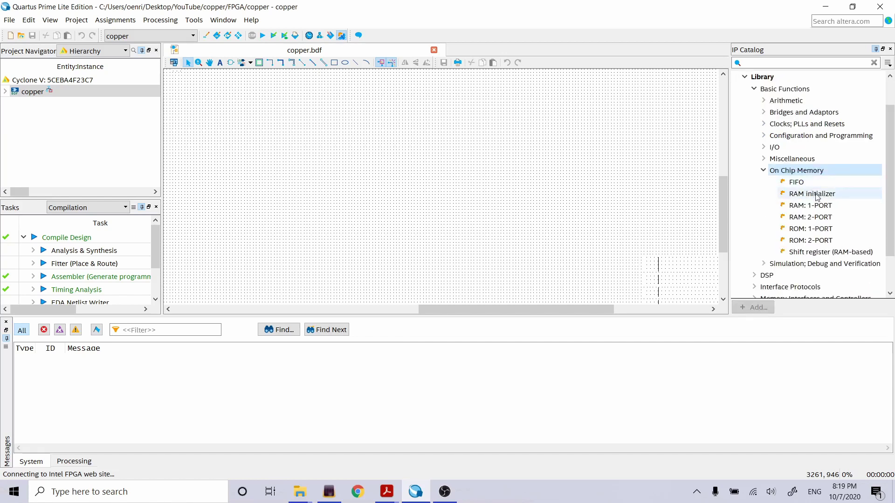
left_click(826, 208)
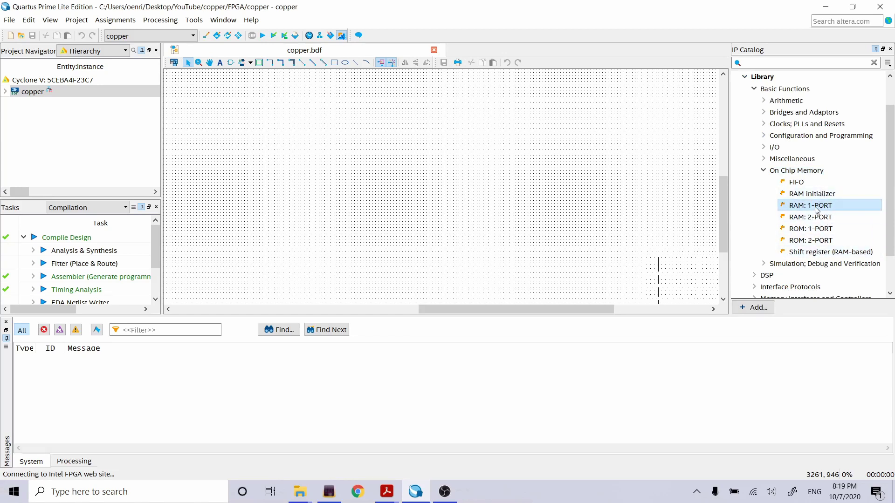
double_click(816, 210)
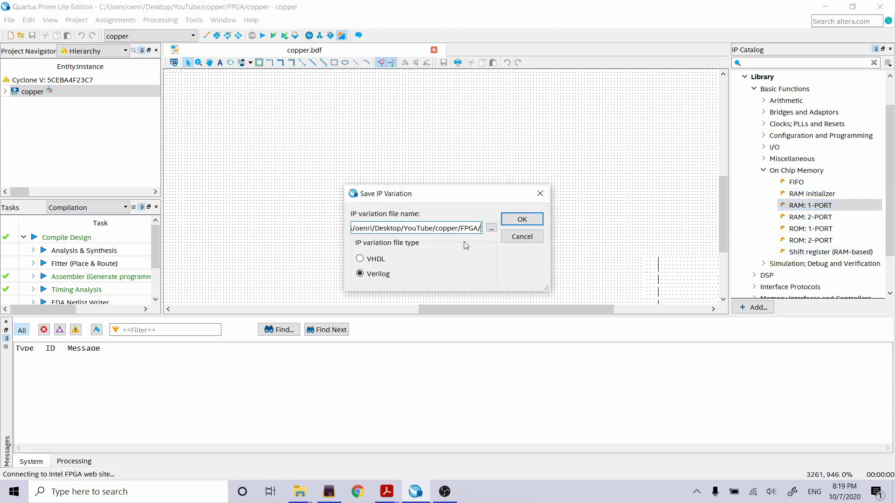
- Name the IP variation file demoRAM in the project's FPGA folder with the Verilog file type and confirm it
left_click(360, 274)
left_click(504, 223)
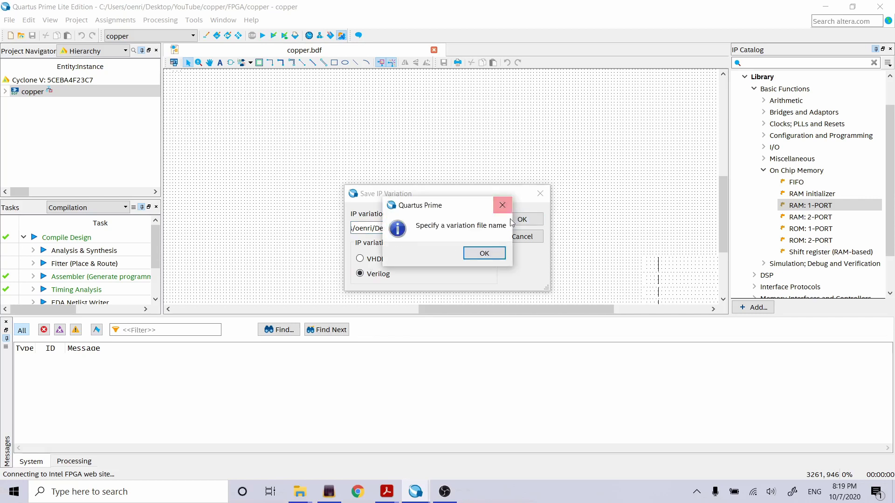
left_click(495, 253)
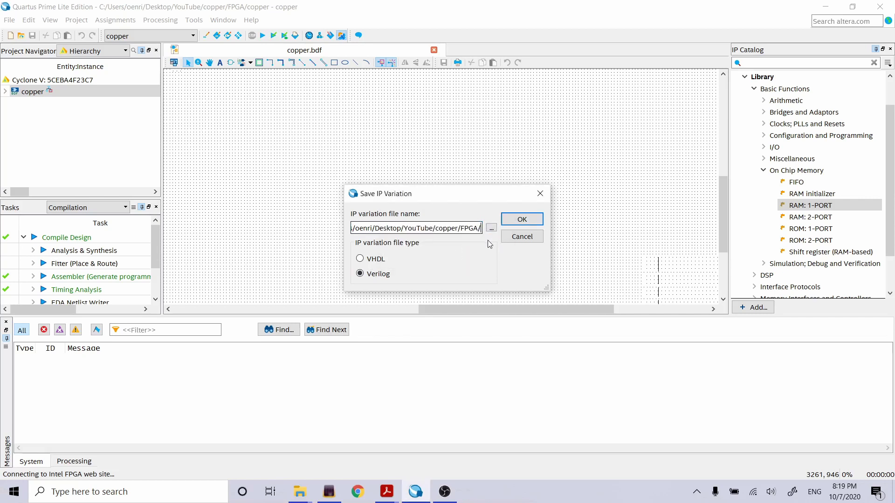
type("demoRAM")
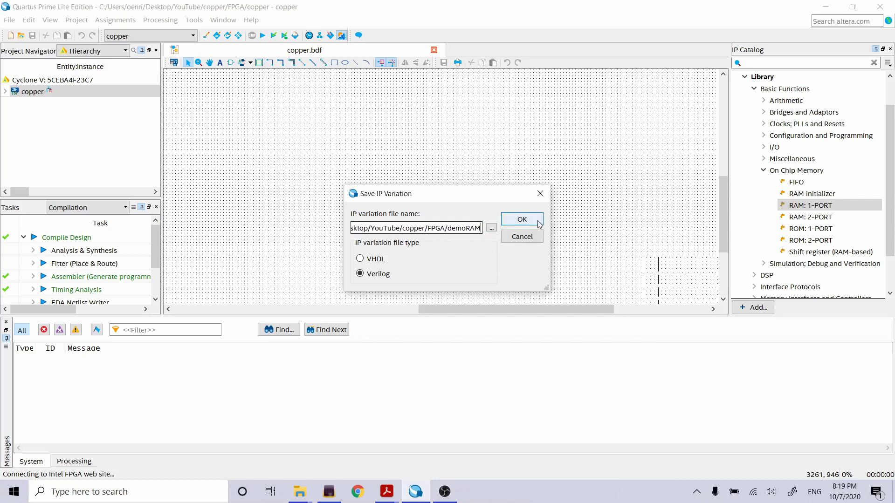
left_click(522, 222)
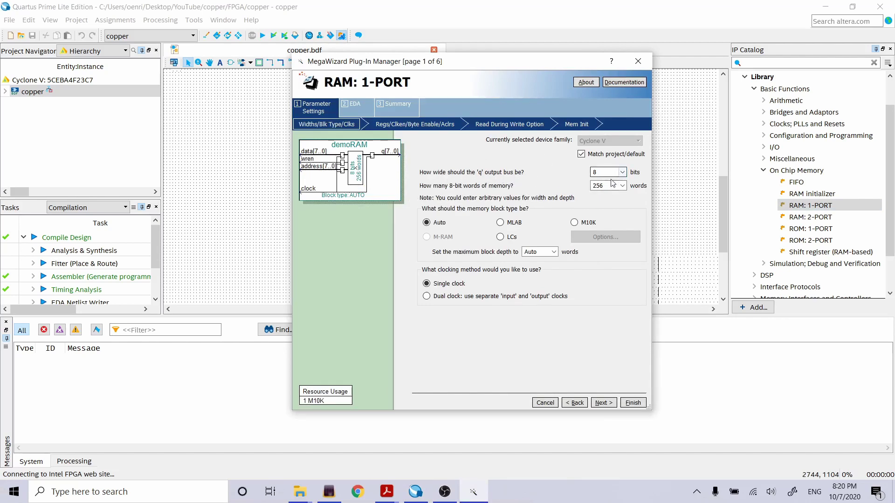
- Examine the available 'q' output bus widths up to 256 bits and the word-count choices for demoRAM without changing them
left_click(622, 172)
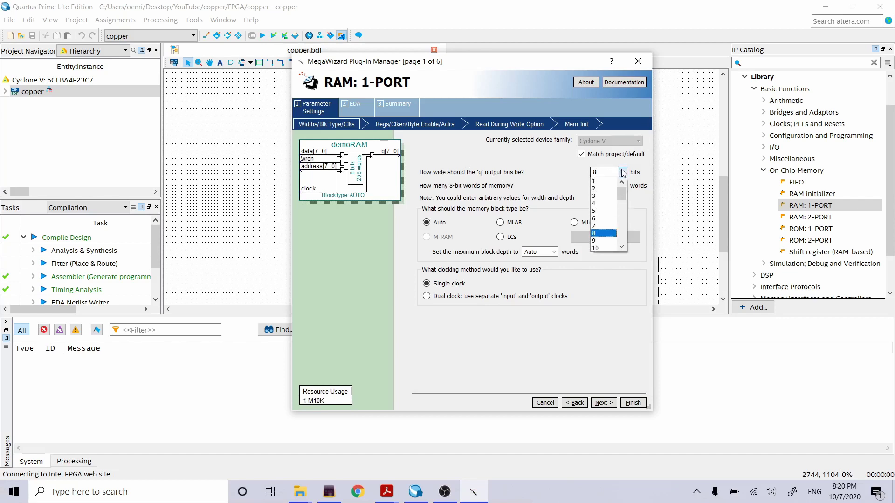
mouse_move(625, 190)
left_mouse_down()
mouse_move(626, 252)
mouse_move(624, 193)
left_mouse_up()
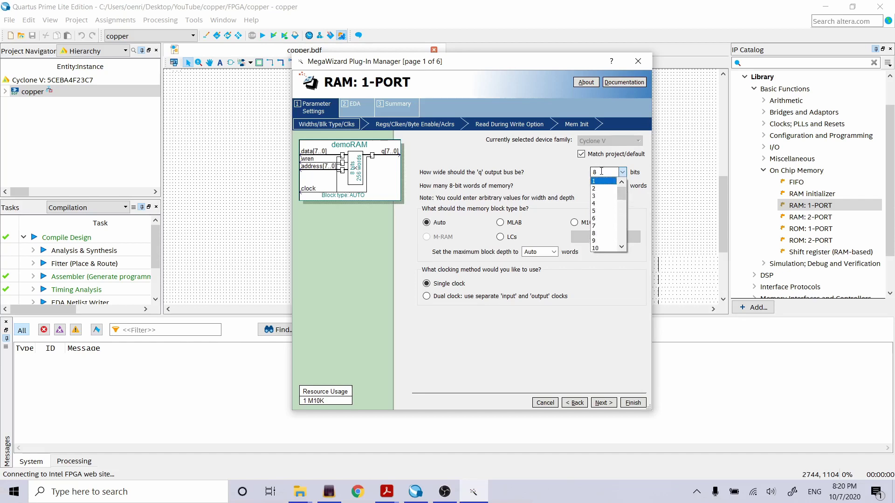
left_click_drag(623, 192, 602, 231)
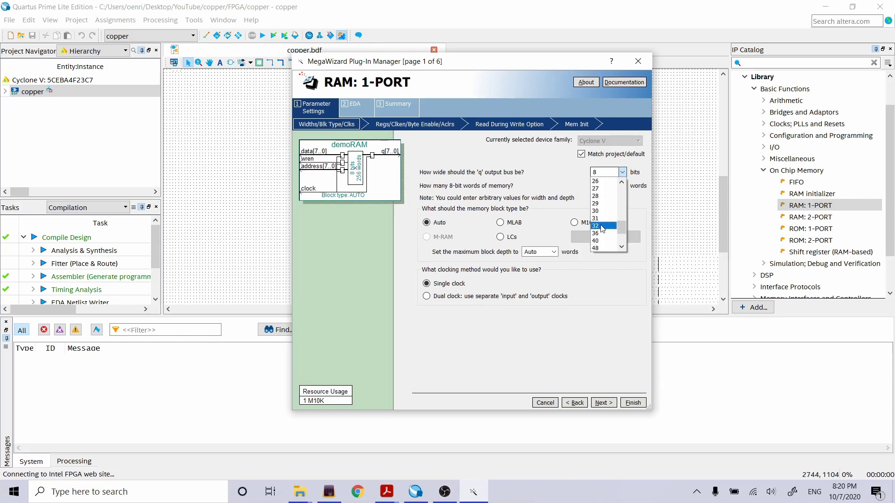
left_click_drag(622, 228, 623, 250)
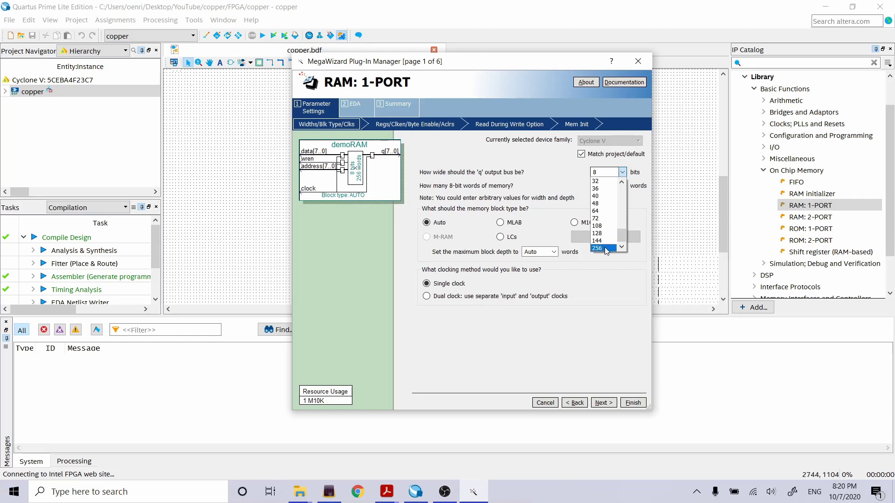
left_click(524, 159)
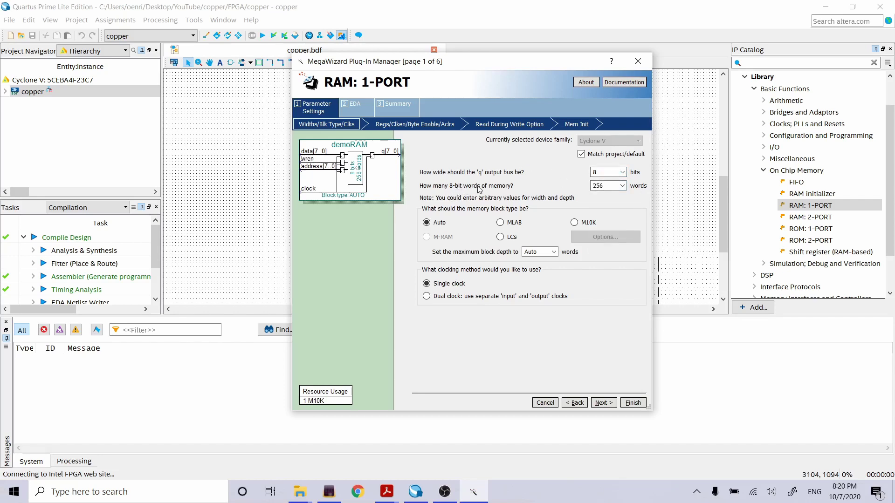
left_click(624, 186)
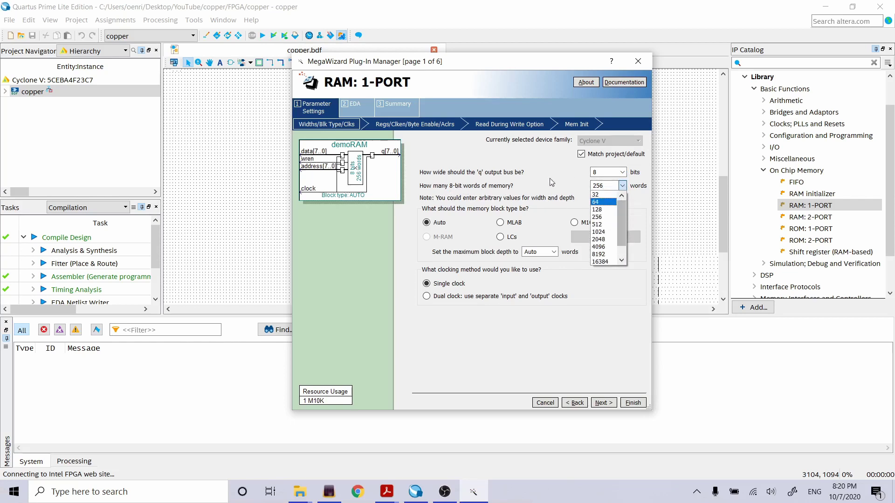
left_click(436, 149)
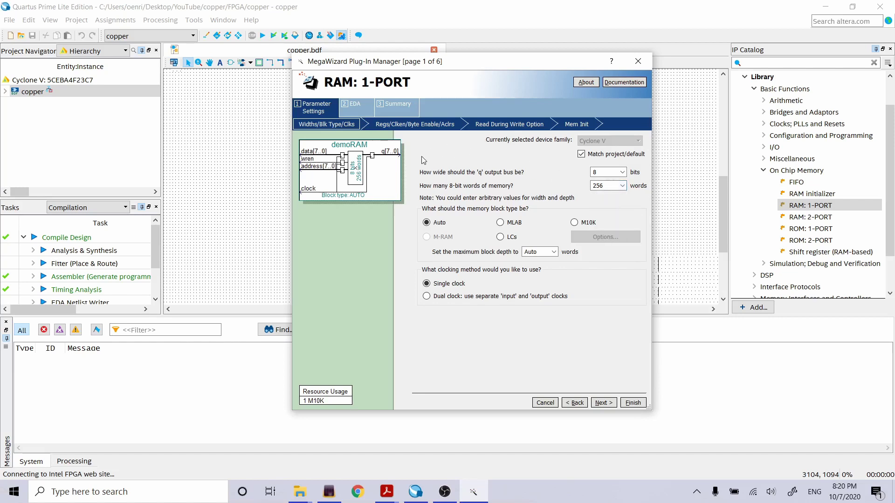
- Check the A4 device's M10K memory figure in the Cyclone V Device Overview PDF, and return to the RAM: 1-PORT wizard
left_click(386, 492)
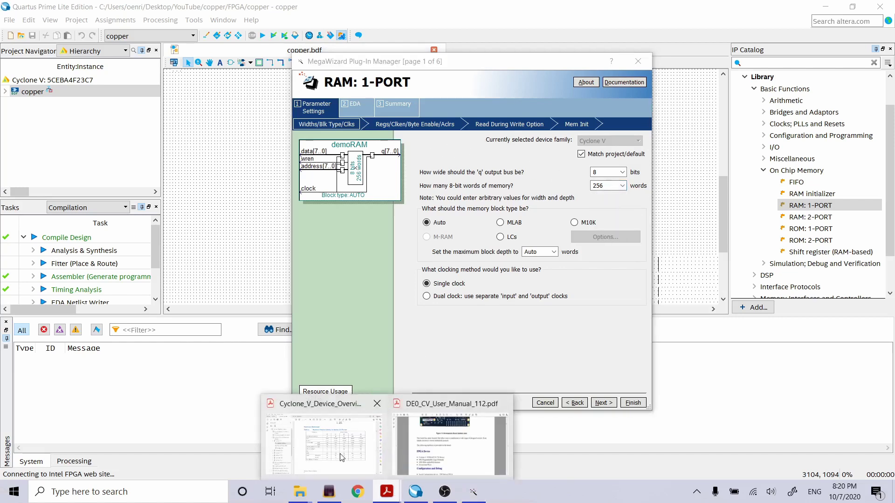
left_click(341, 457)
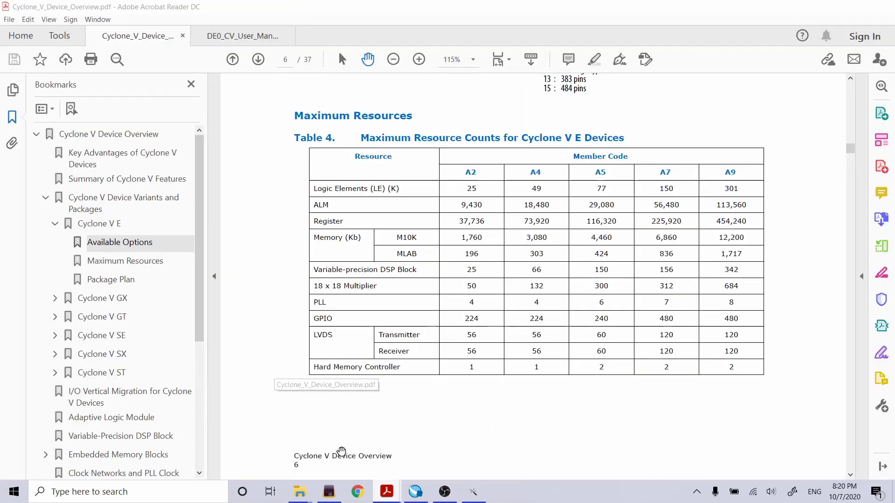
double_click(532, 238)
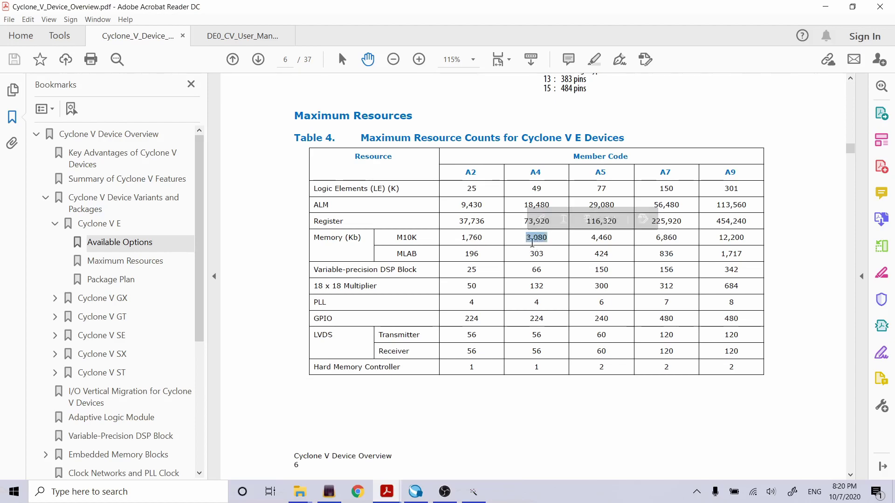
key("alt+Tab")
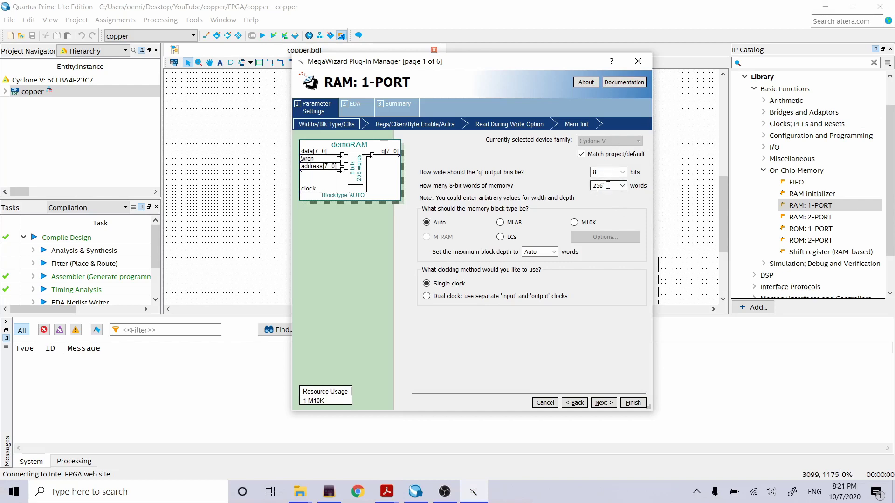
- Calculate 256*8 in SpeedCrunch and review the memory word-count choices in the RAM: 1-PORT wizard
left_click(329, 491)
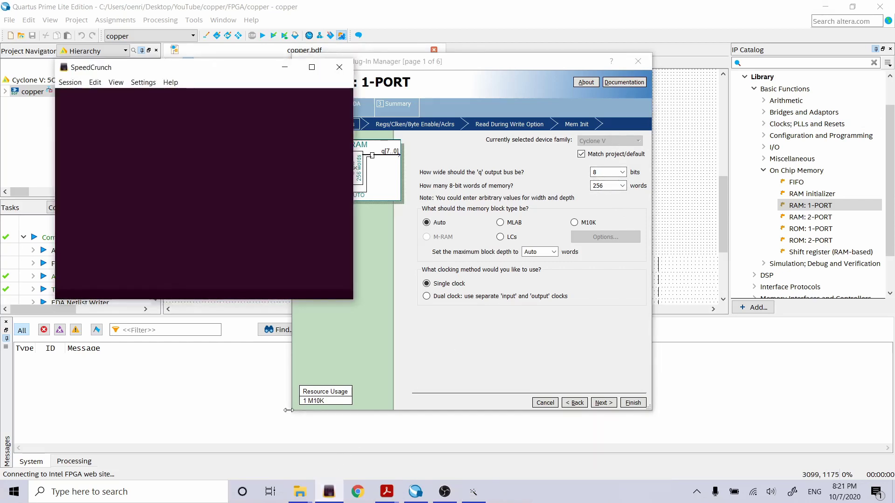
type("256*8")
key("Return")
left_click(591, 330)
left_click(622, 185)
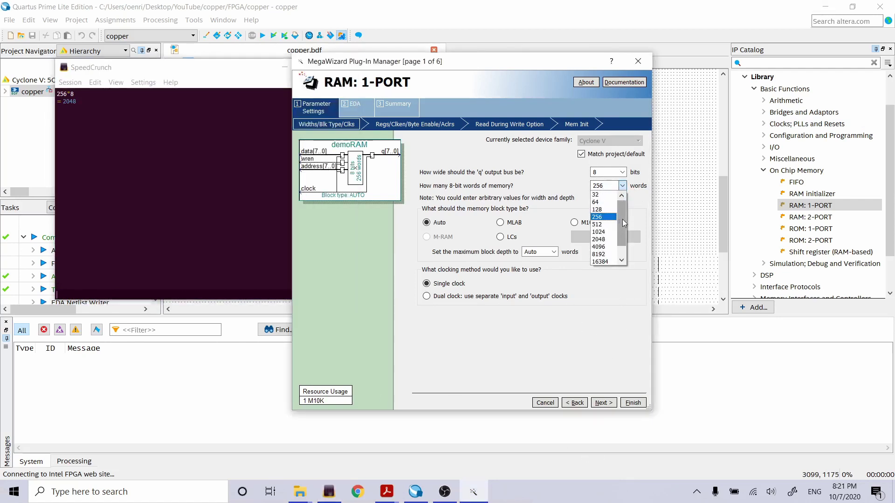
left_click(583, 352)
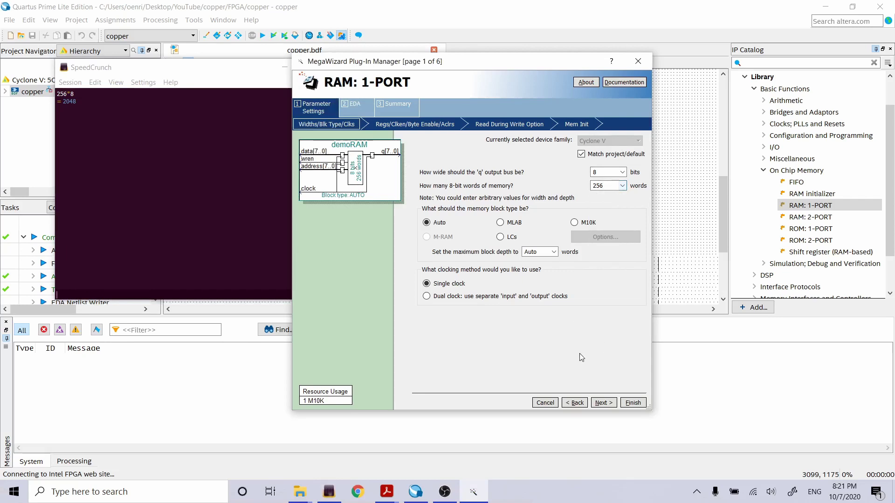
left_click(235, 76)
left_click(461, 211)
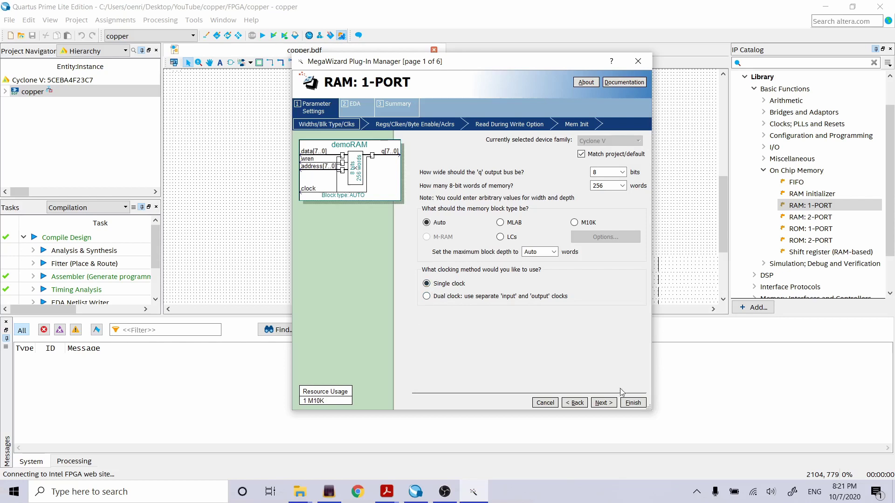
- Review demoRAM's port-registration options and the available memory word counts and 'q' output bus widths, keeping 256 words of 8 bits
left_click(603, 402)
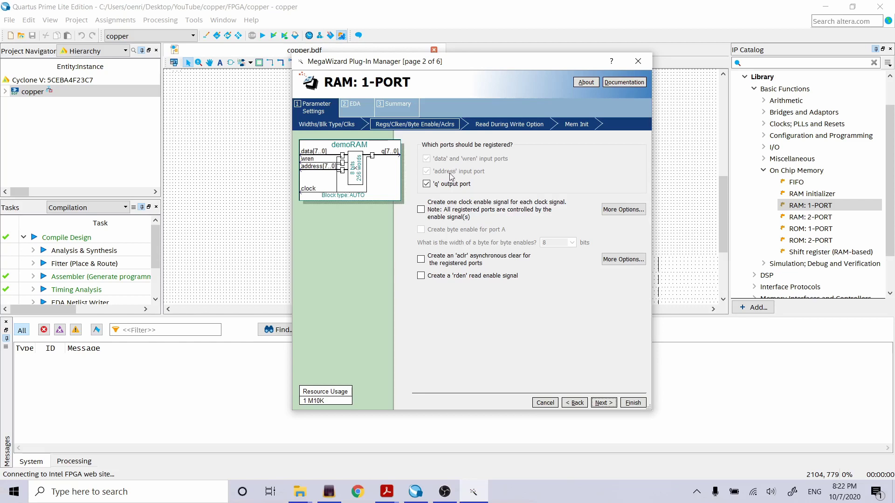
left_click(584, 404)
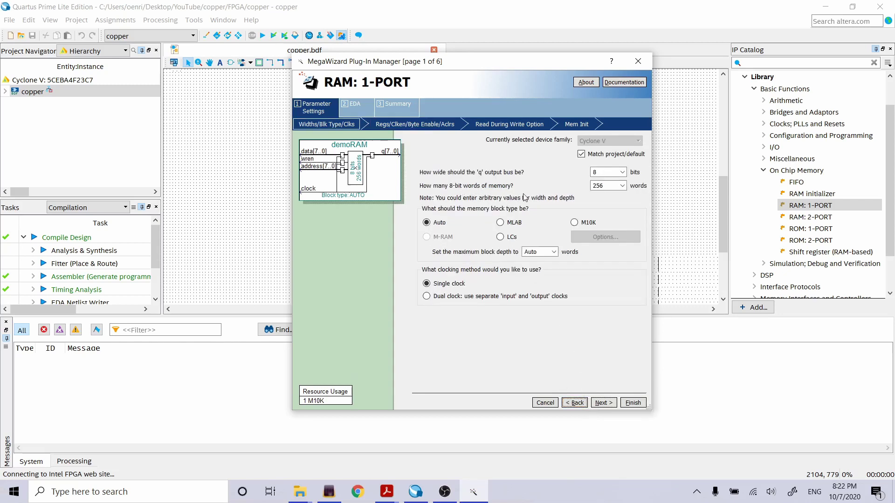
left_click(622, 186)
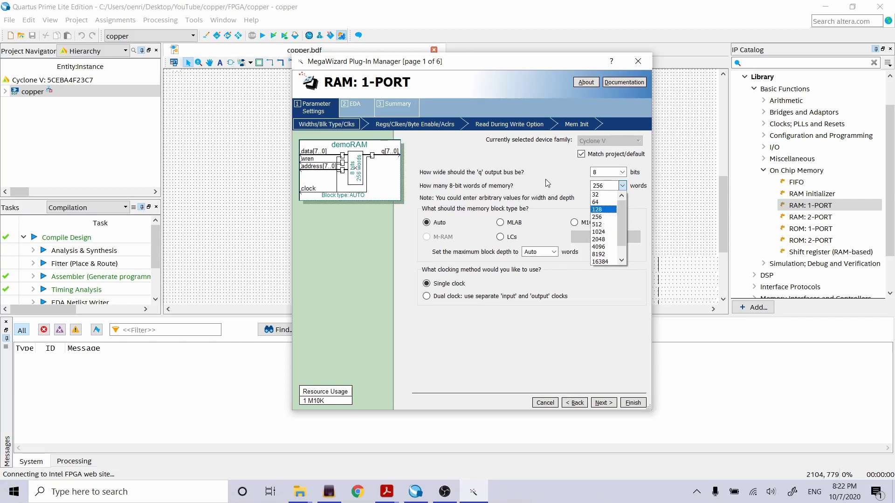
left_click(600, 217)
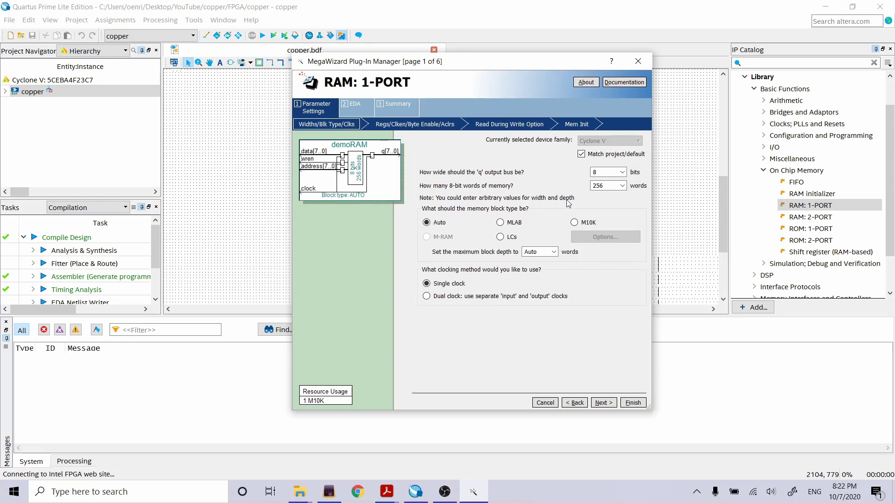
left_click(623, 186)
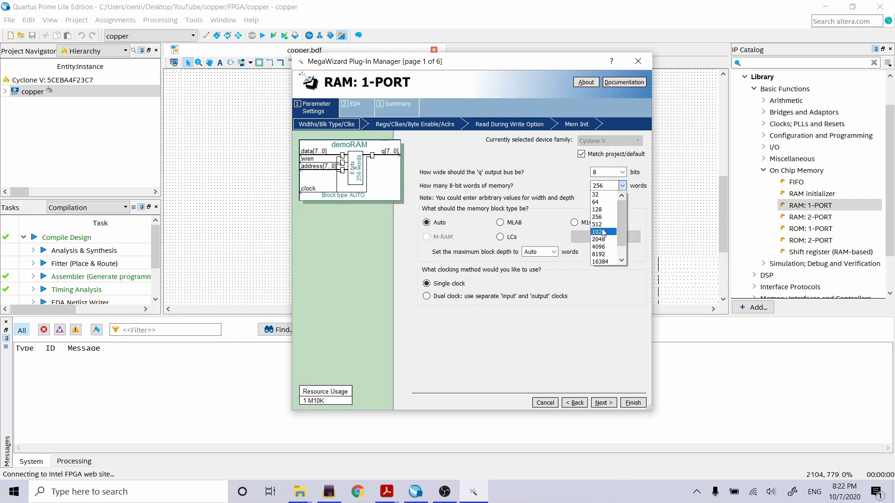
left_click(493, 171)
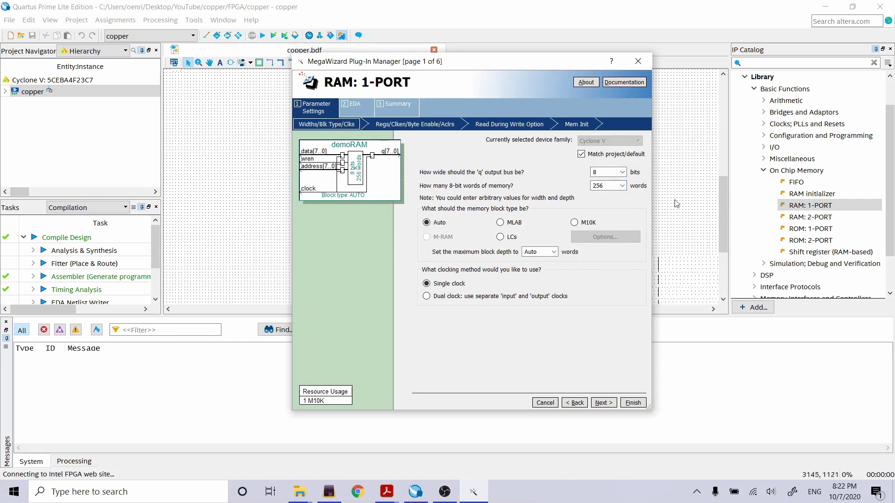
left_click(623, 172)
left_click(622, 171)
- Try Don't Care for demoRAM's single-port read-during-write output, and set it back to New Data
left_click(602, 404)
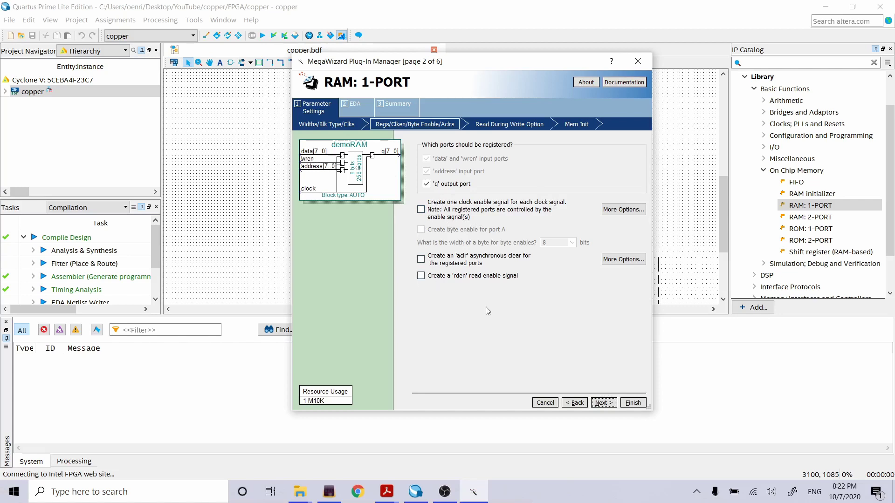
left_click(605, 403)
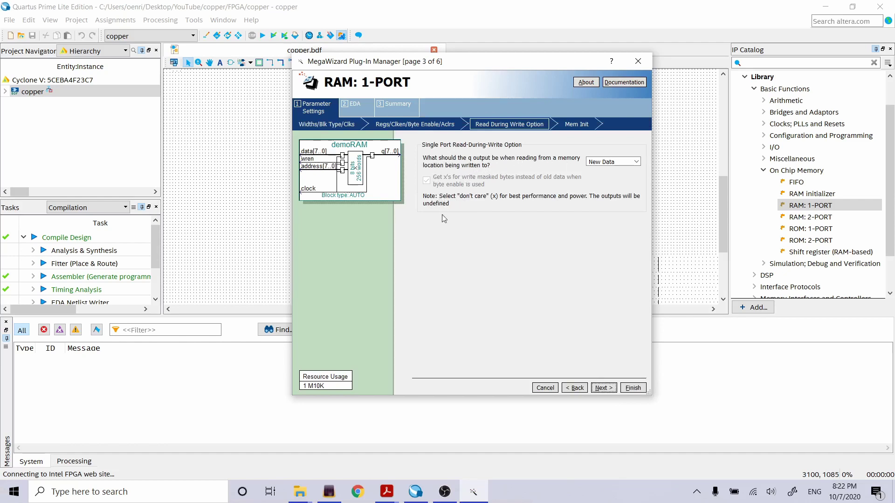
left_click(636, 162)
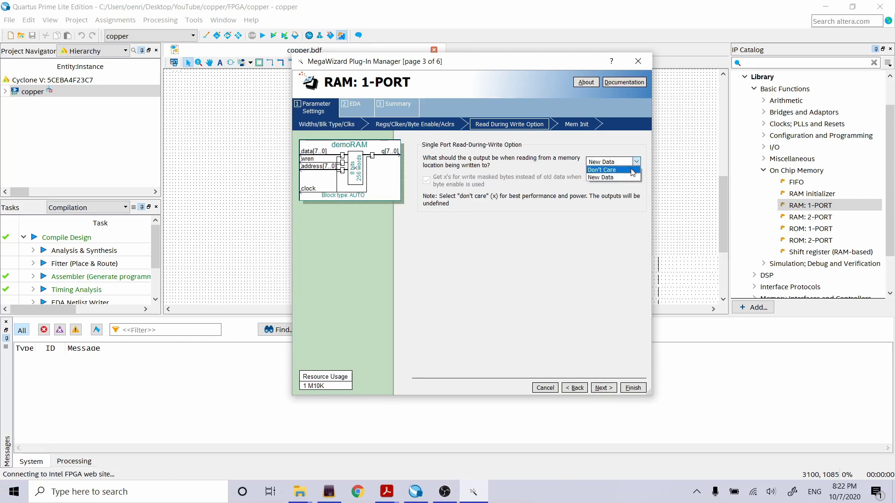
left_click(632, 171)
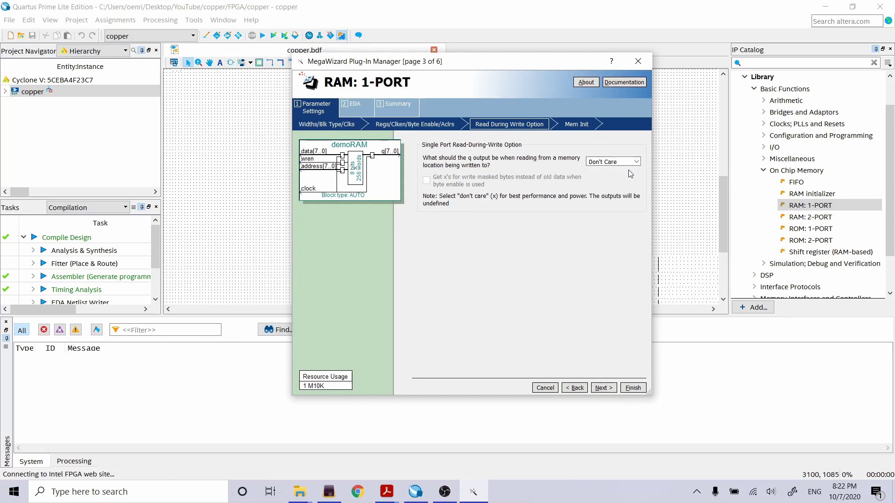
left_click(630, 162)
left_click(623, 178)
left_click(631, 160)
left_click(631, 180)
left_click(638, 162)
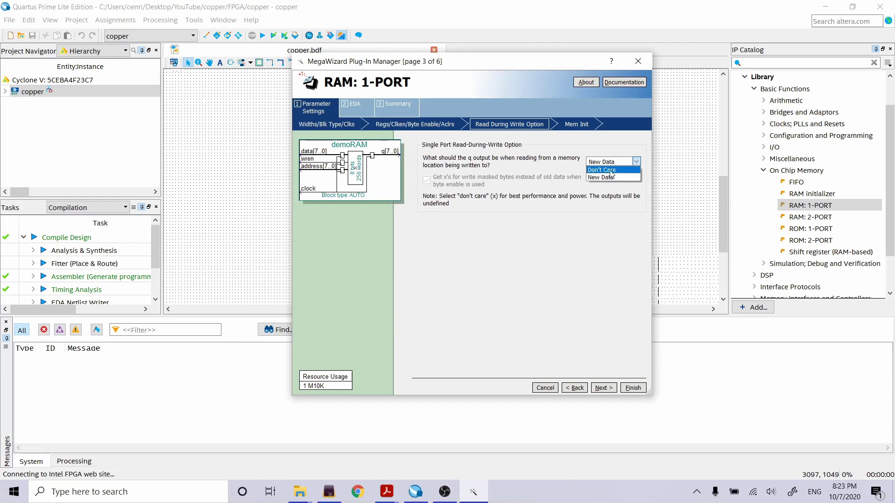
left_click(616, 189)
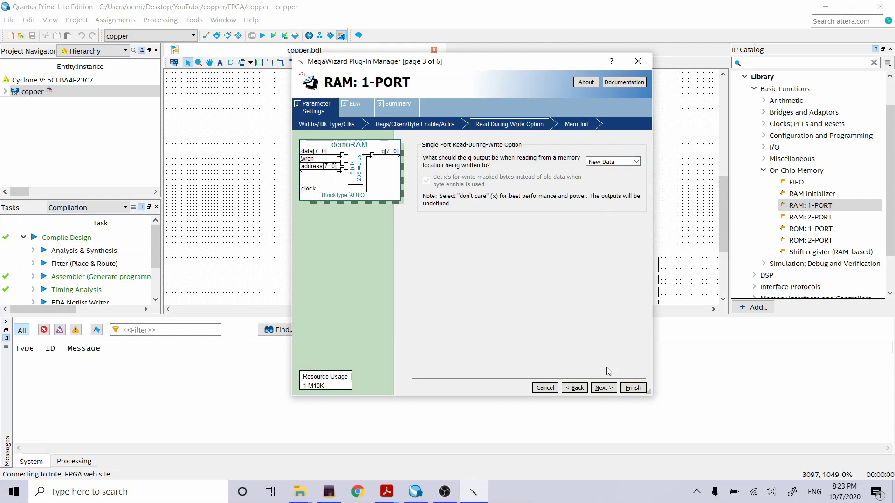
- Generate the demoRAM files with the default file selection and place the demoRAM project symbol in an empty area of the copper.bdf schematic
left_click(635, 389)
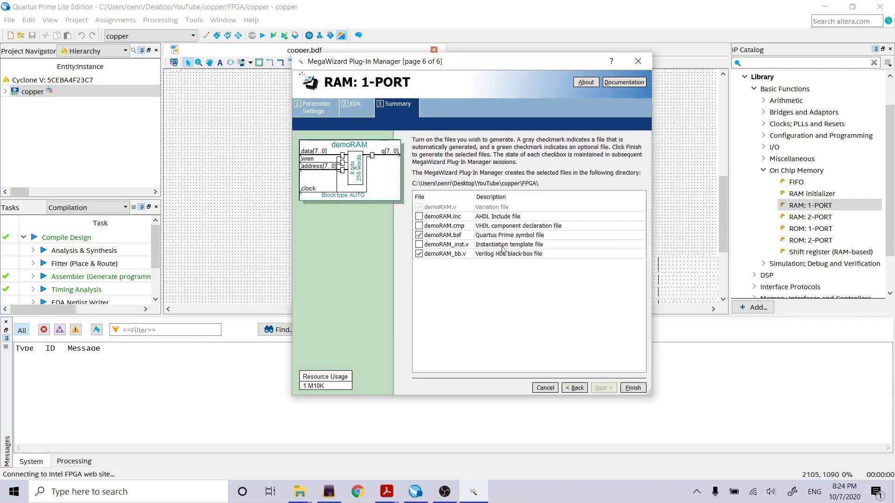
left_click(633, 389)
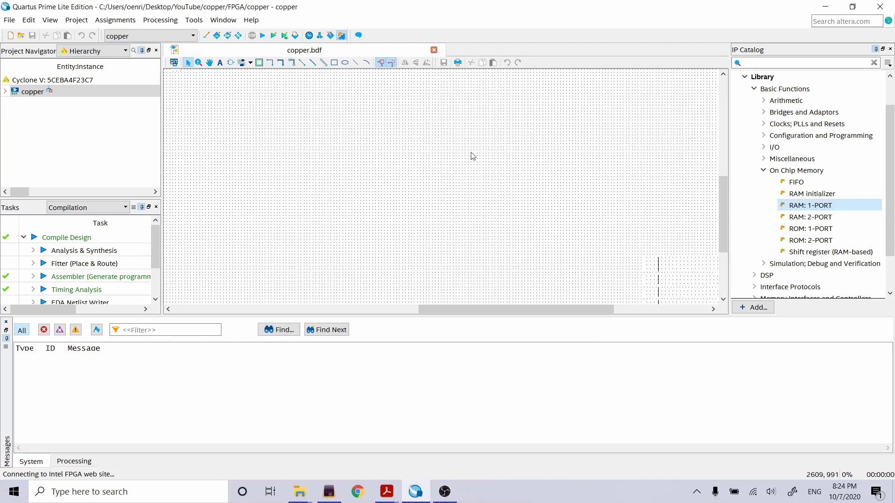
double_click(421, 147)
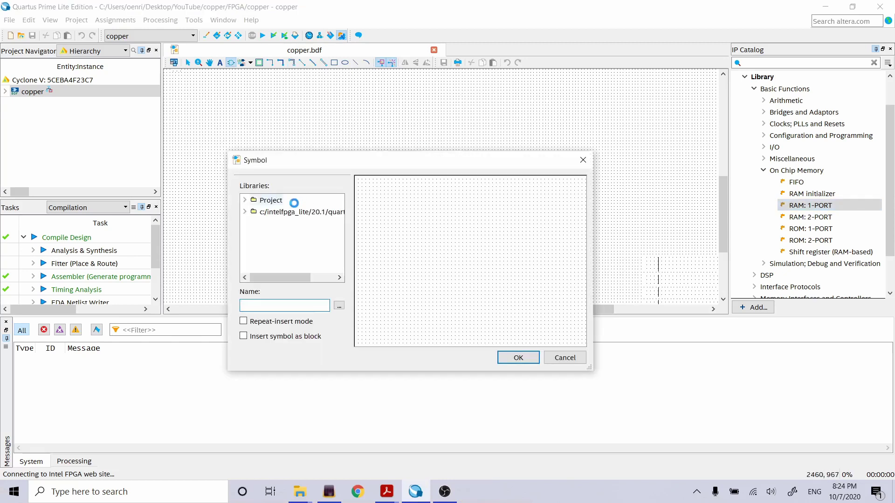
left_click(246, 200)
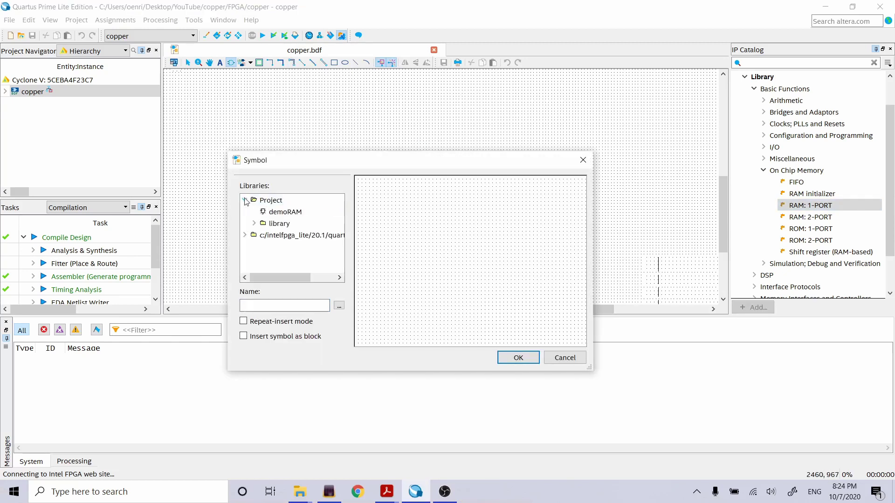
left_click(282, 212)
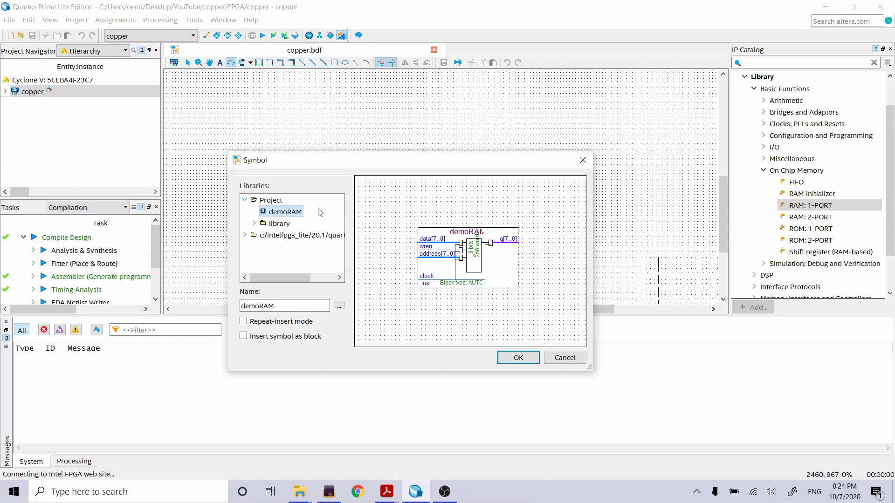
left_click(515, 357)
left_click(394, 135)
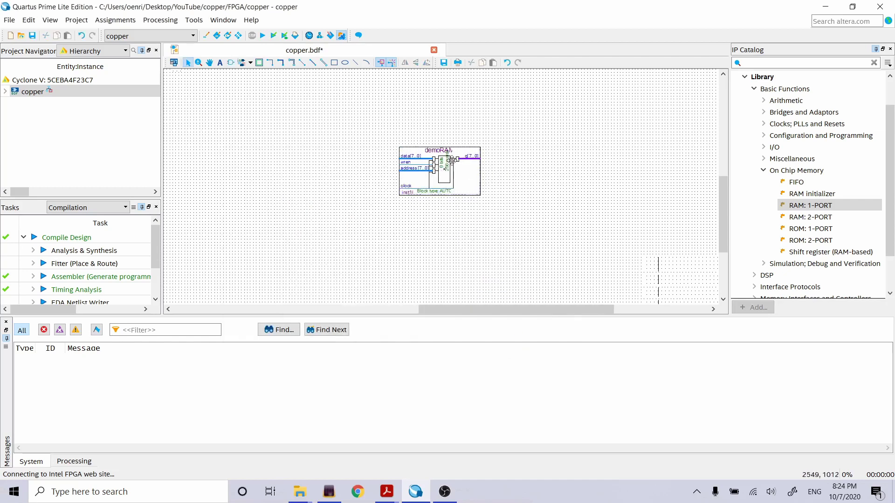
scroll(443, 163, "up", 5, "ctrl")
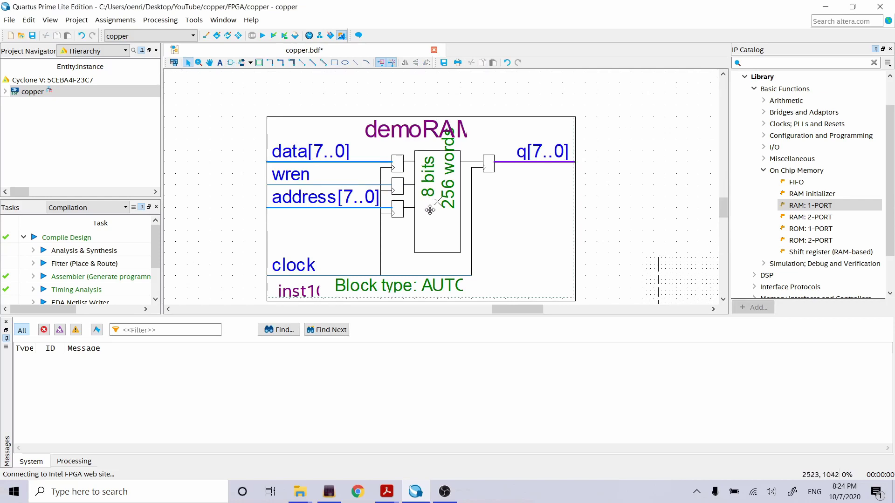
scroll(429, 196, "down", 3, "ctrl")
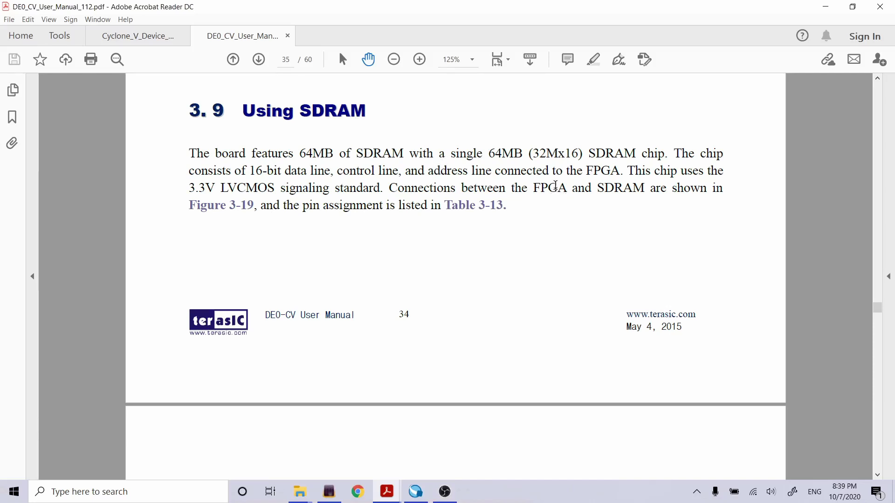
- In Adobe Acrobat Reader, examine section 3.9 Using SDRAM and its FPGA connection diagram in the DE0-CV User Manual
scroll(539, 236, "down", 8)
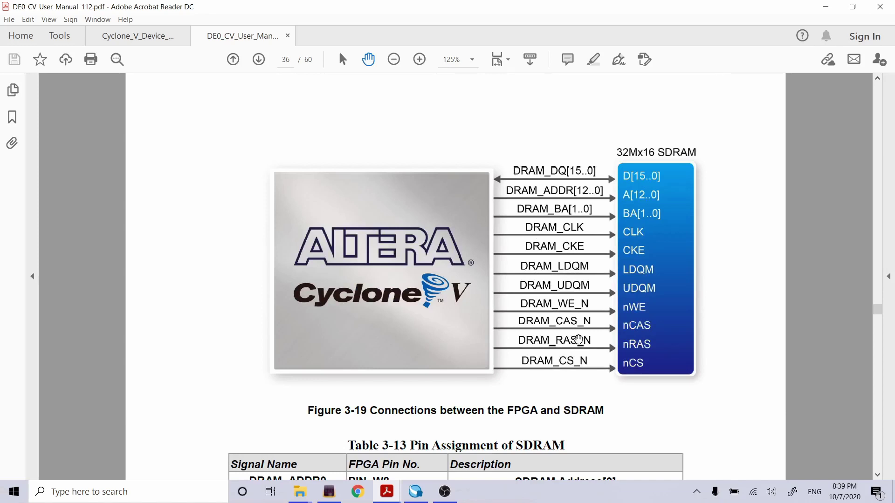
scroll(576, 241, "down", 4)
scroll(559, 261, "up", 9)
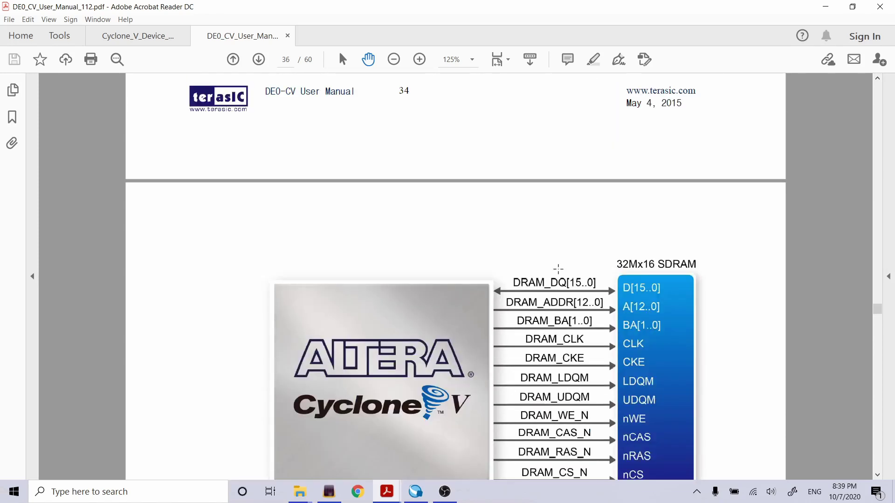
scroll(557, 270, "up", 8)
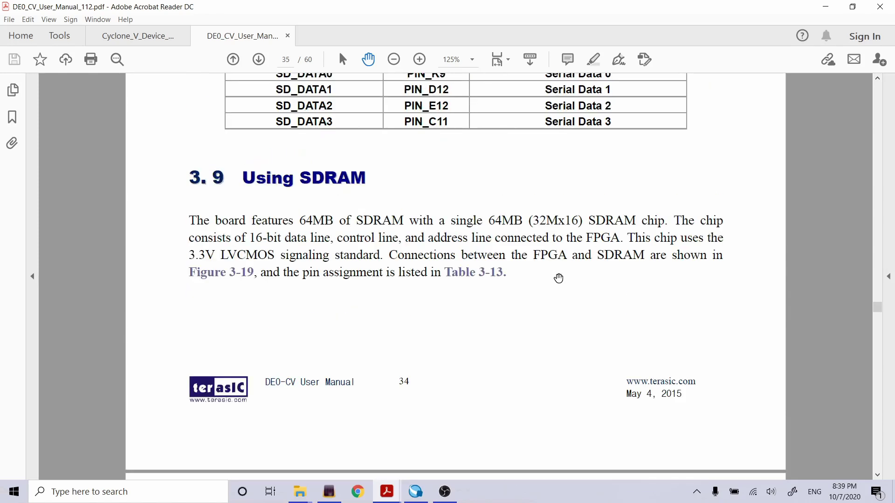
- Compare the SDRAM capacity stated in the DE0-CV User Manual with the A4 memory figures in the Cyclone V Device Overview
double_click(306, 221)
left_click(329, 223)
left_click_drag(329, 223, 324, 222)
left_click(318, 222)
left_click(135, 36)
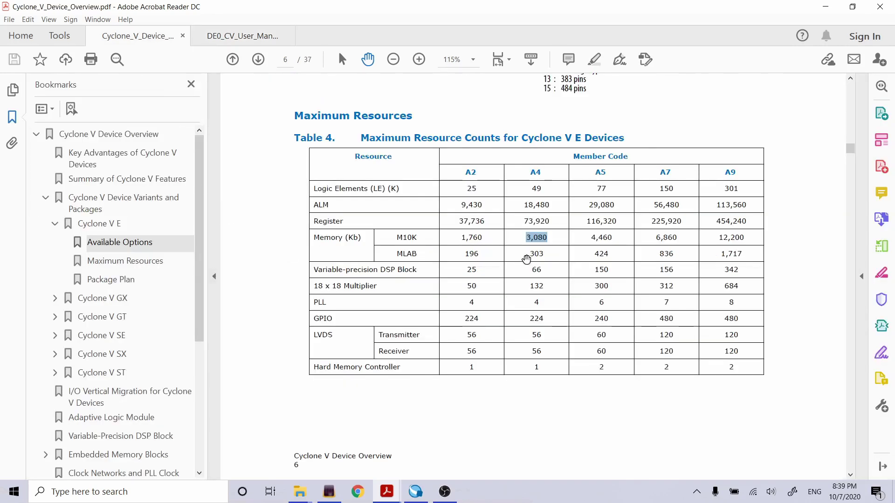
left_click(232, 34)
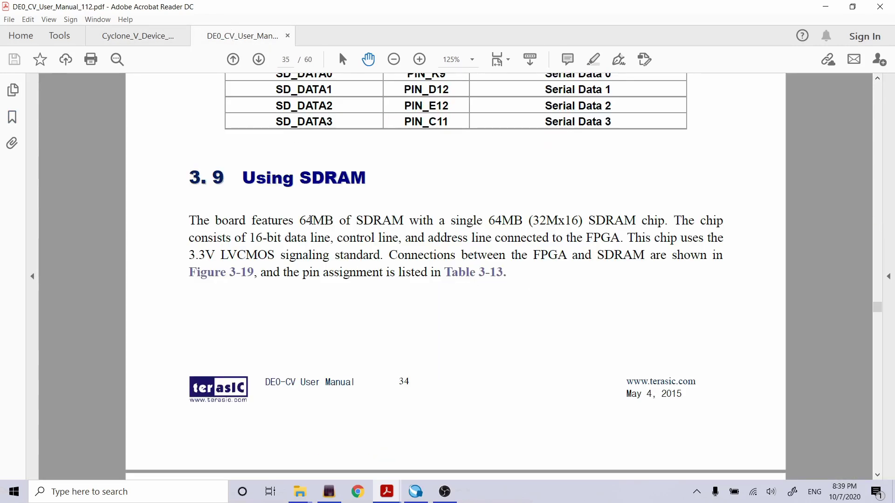
left_click_drag(300, 220, 334, 220)
scroll(351, 252, "down", 3)
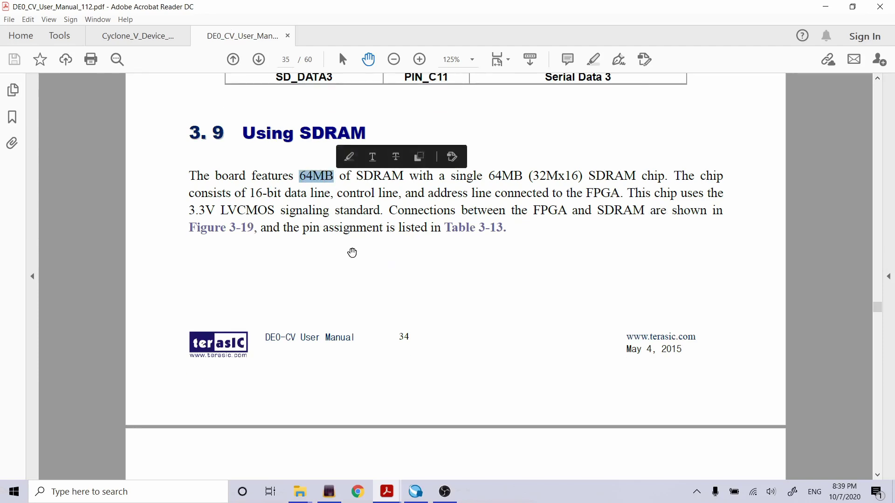
left_click(413, 228)
- Examine the FPGA-to-SDRAM connections in Figure 3-19 and the SDRAM pin assignments in Table 3-13 of the DE0-CV User Manual
scroll(411, 241, "down", 8)
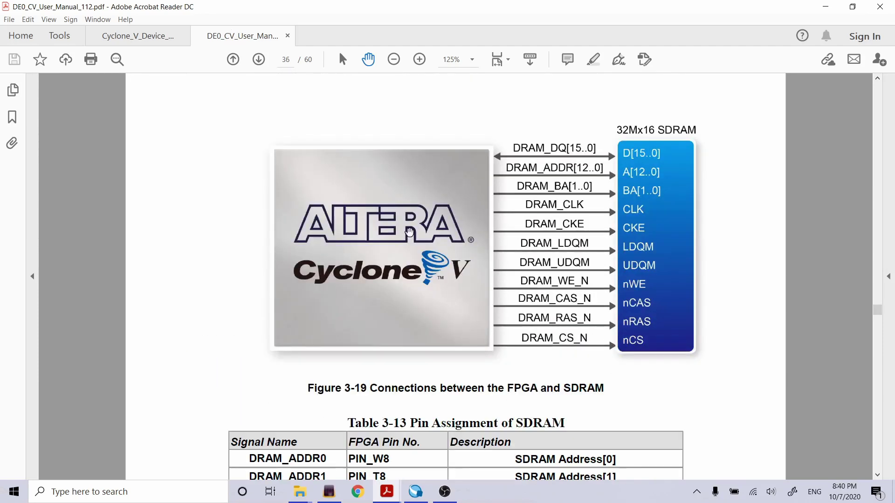
scroll(513, 241, "down", 3)
scroll(516, 248, "up", 2)
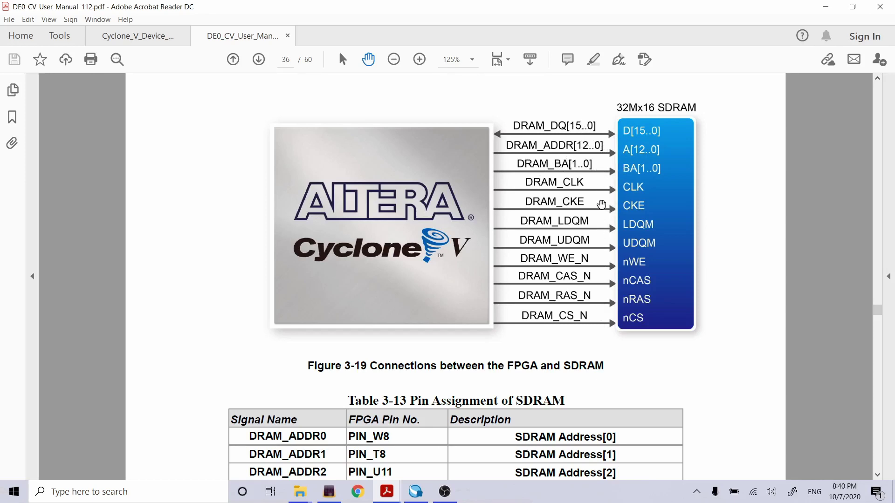
scroll(599, 200, "down", 6)
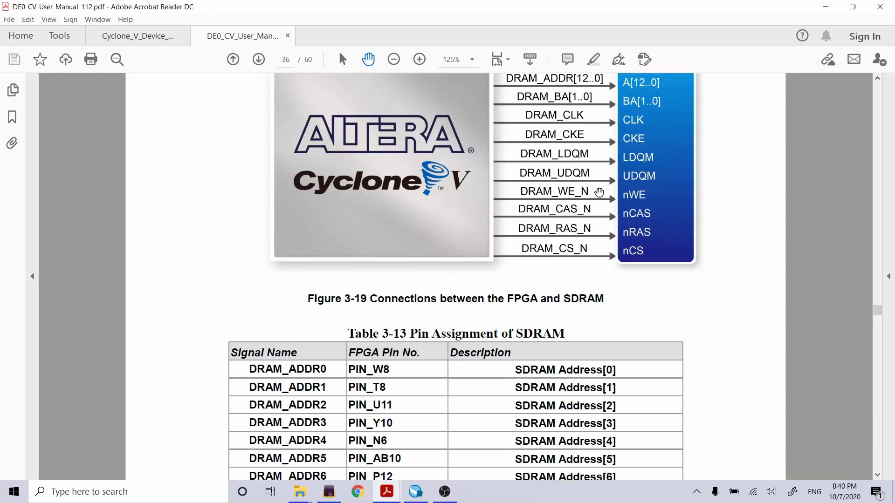
scroll(473, 237, "down", 16)
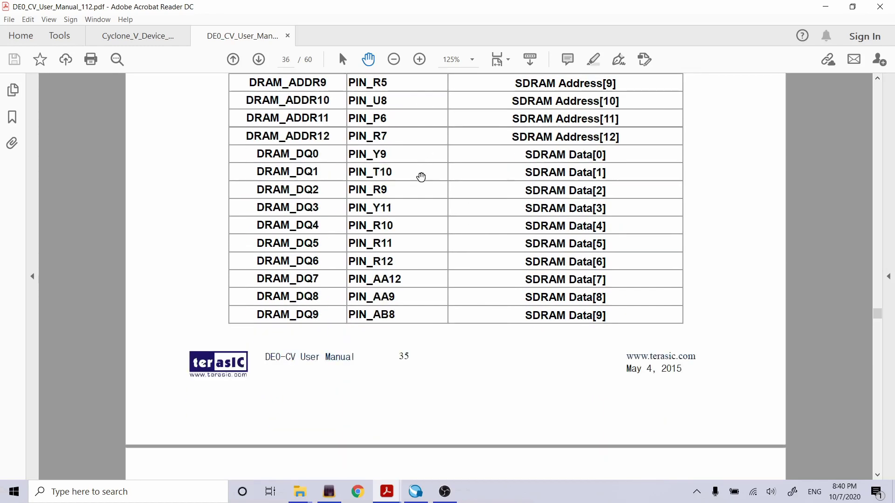
scroll(447, 247, "up", 14)
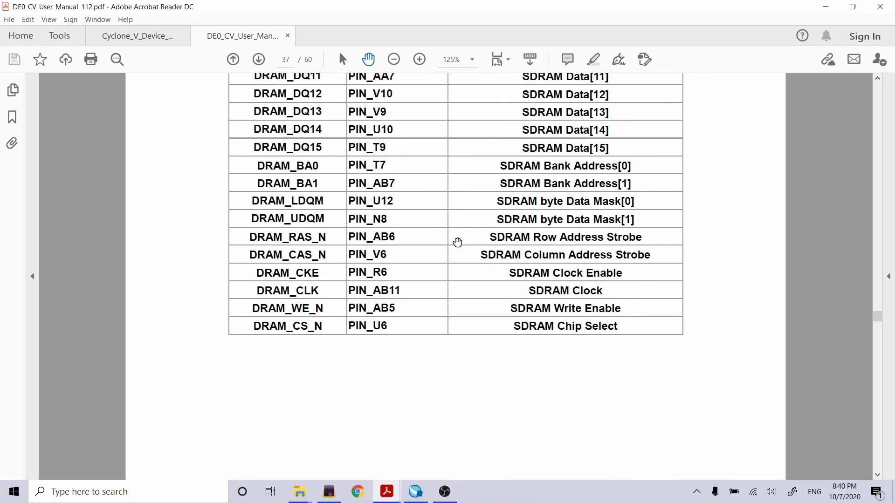
scroll(462, 184, "up", 2)
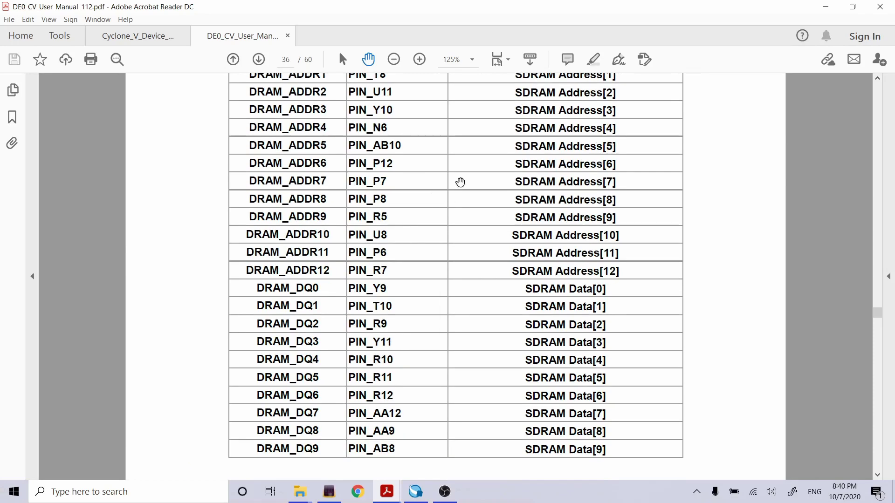
scroll(412, 217, "up", 2)
scroll(413, 224, "up", 12)
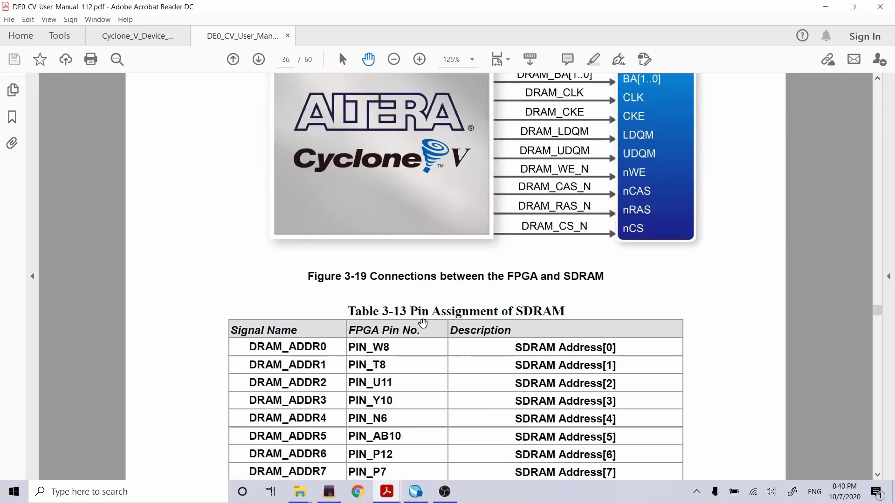
scroll(410, 330, "up", 12)
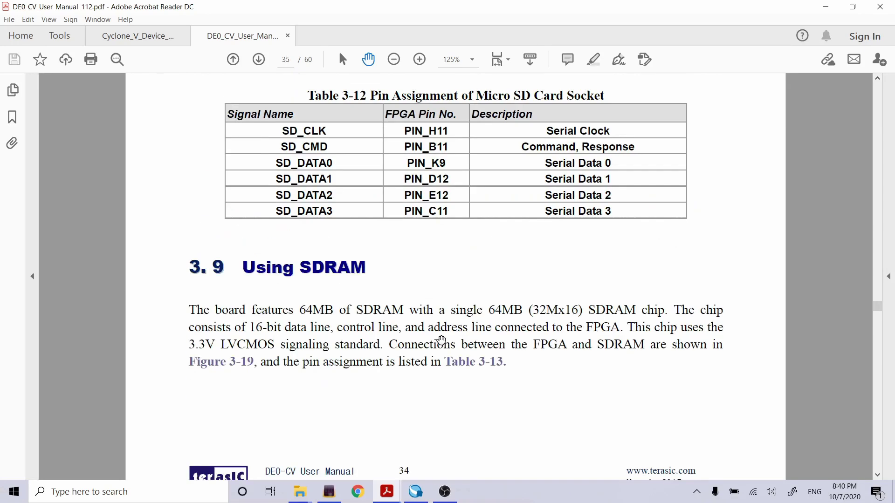
scroll(454, 347, "down", 4)
scroll(454, 348, "down", 13)
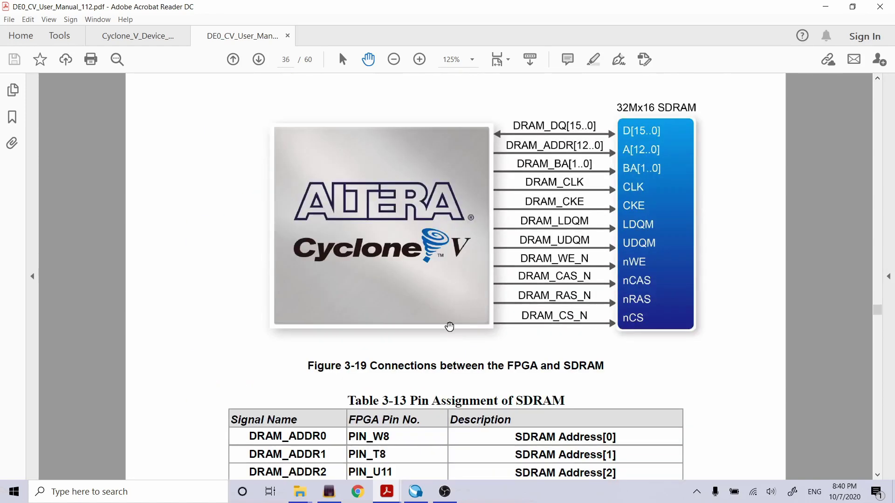
scroll(460, 335, "down", 8)
scroll(470, 344, "up", 8)
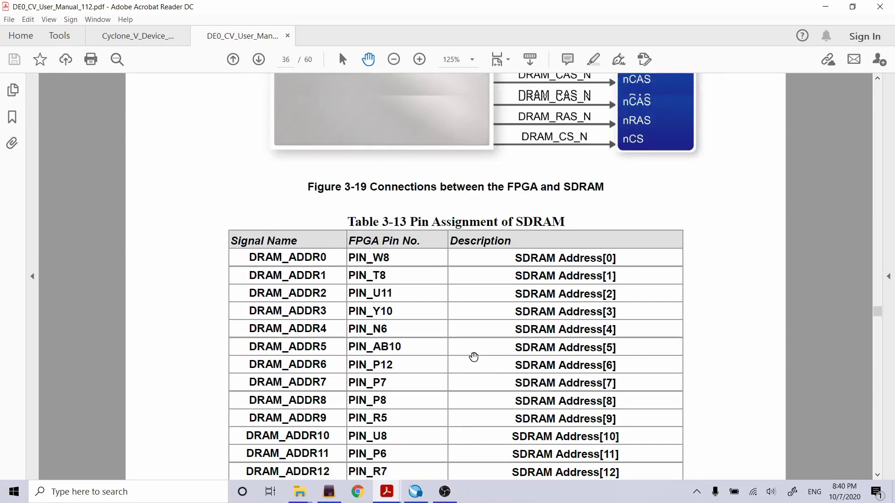
scroll(474, 367, "up", 13)
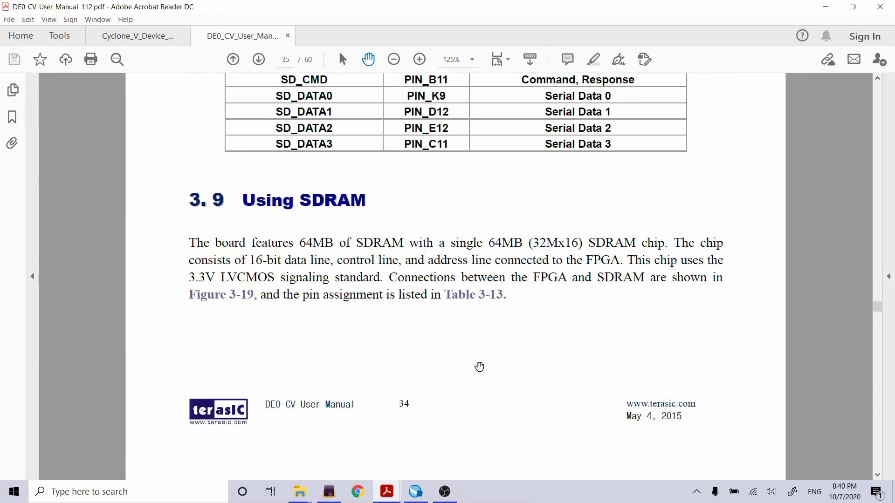